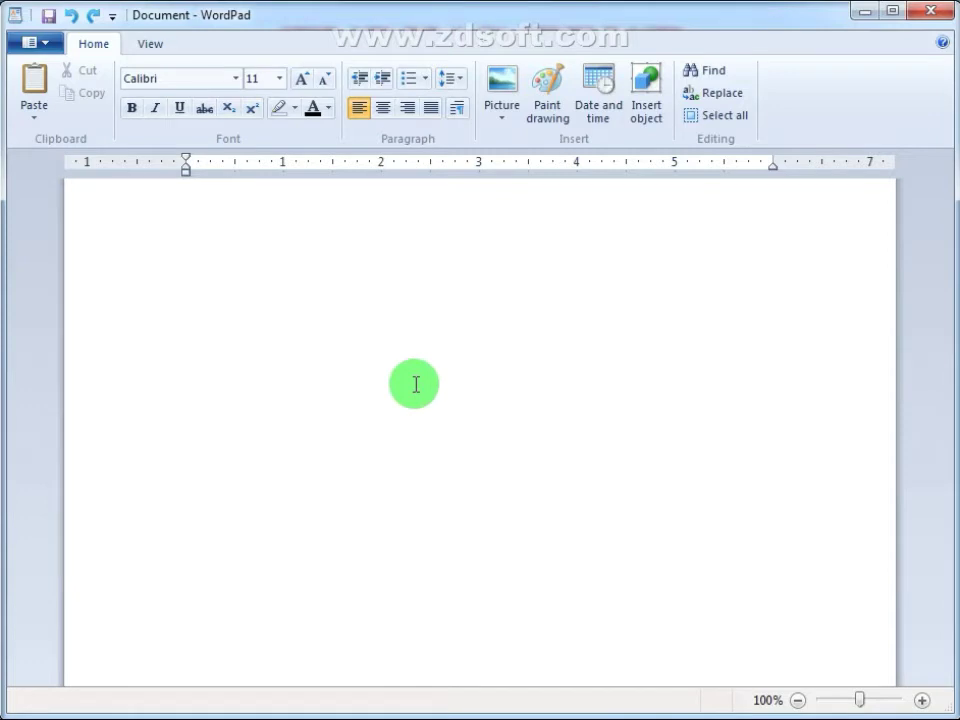
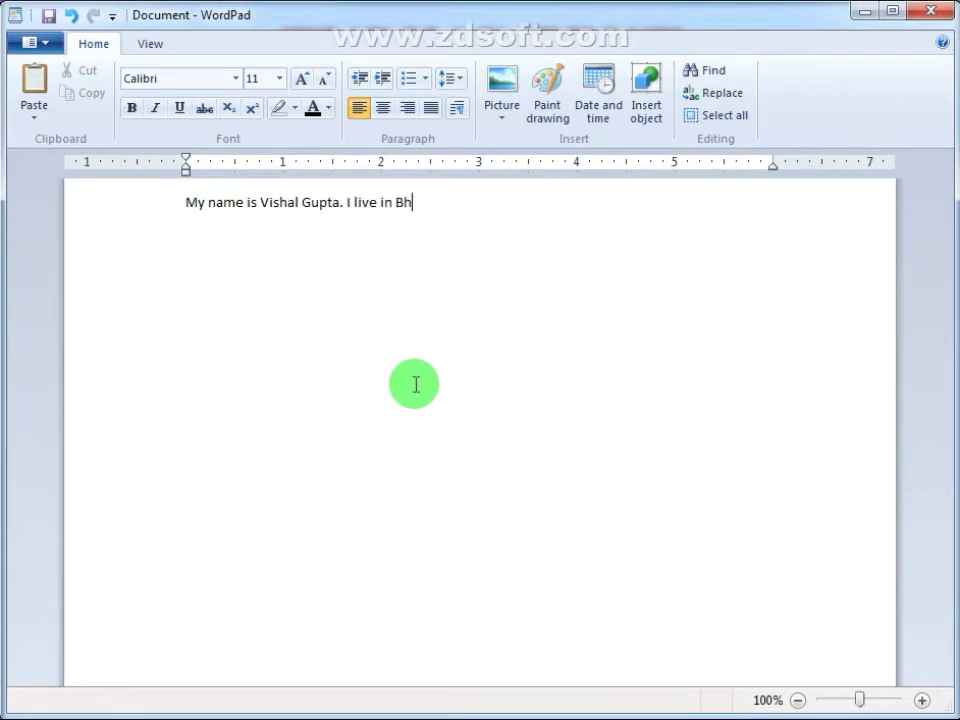
Step: Type an introduction with the author's name, Bhopal home and Radharaman Engineering College posts, then add 'I am a resident of Delhi.'
type("opal. I a")
key("BackSpace")
type("am working ")
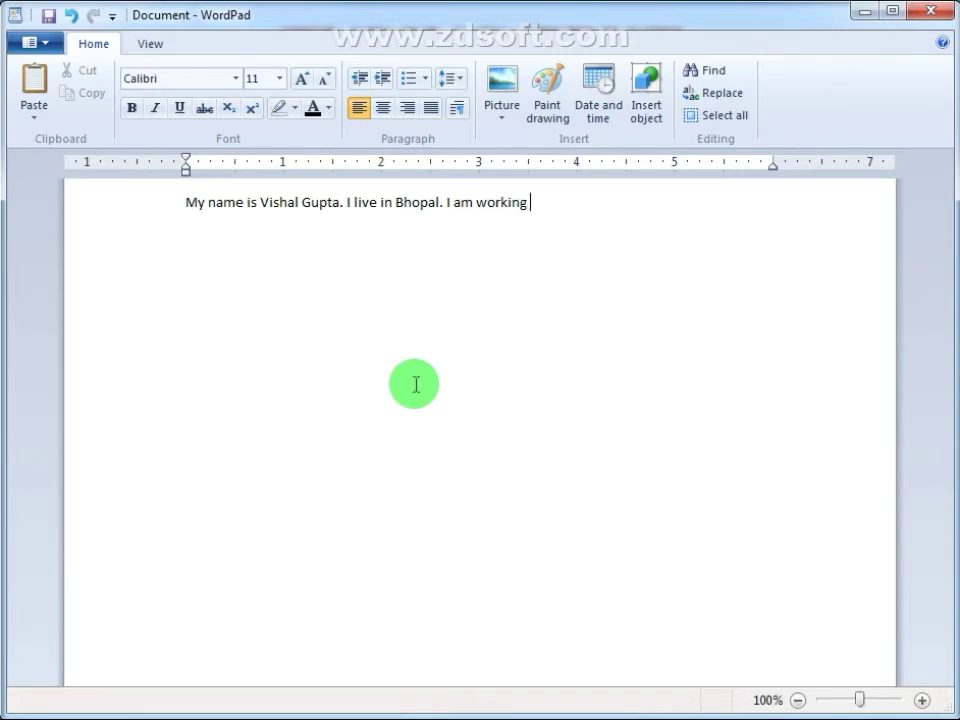
type("as Assistant Profess")
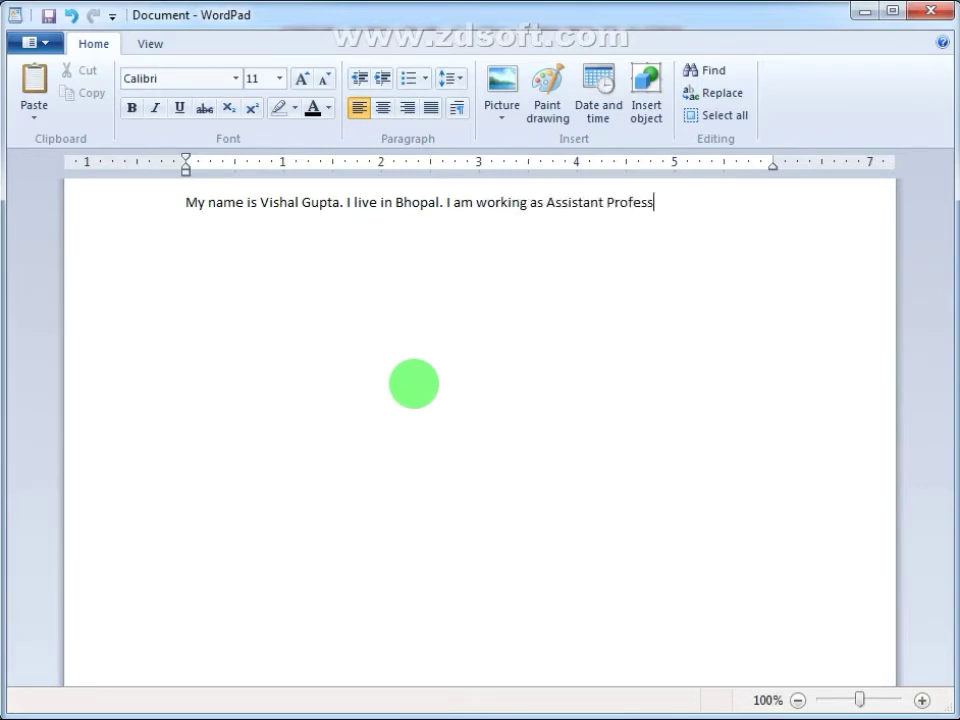
type("or and Principal ")
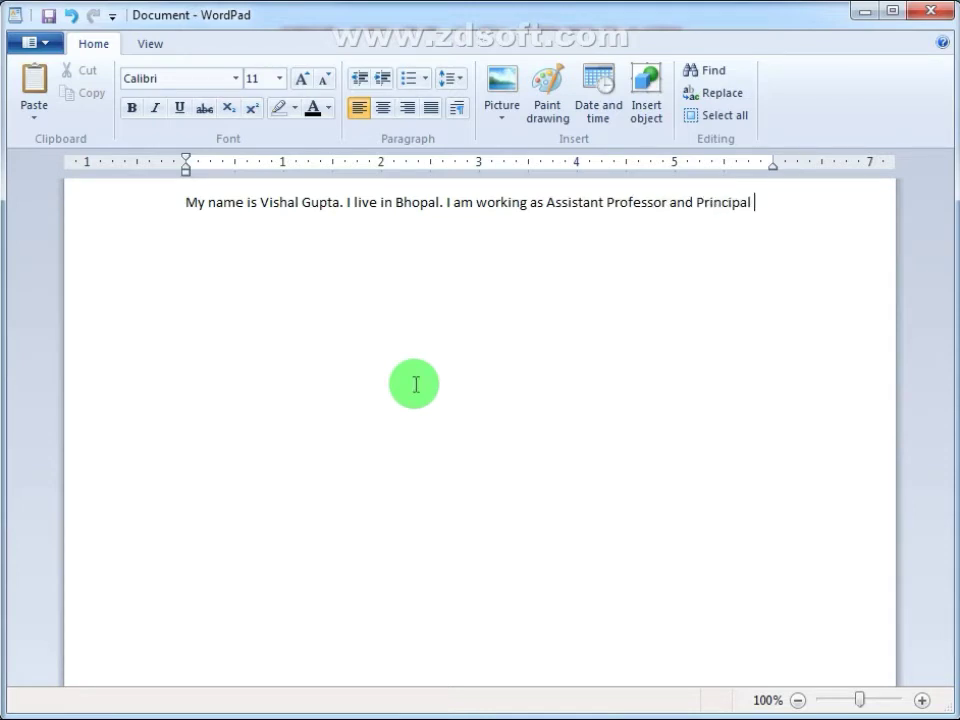
type("in Rda")
key("BackSpace")
key("BackSpace")
type("adharaman En")
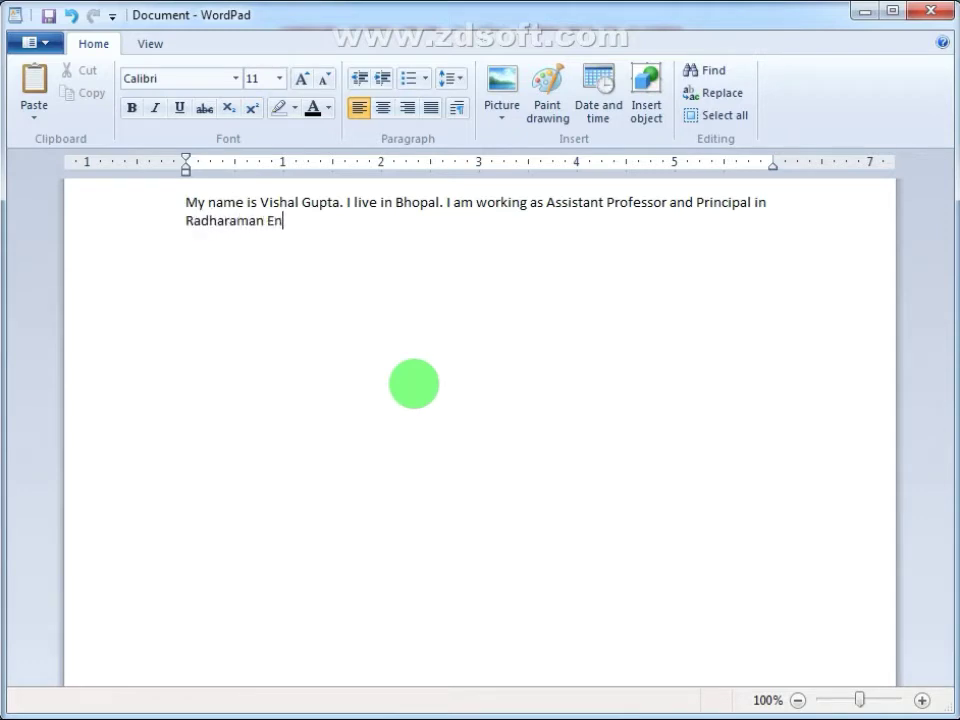
type("gineering ")
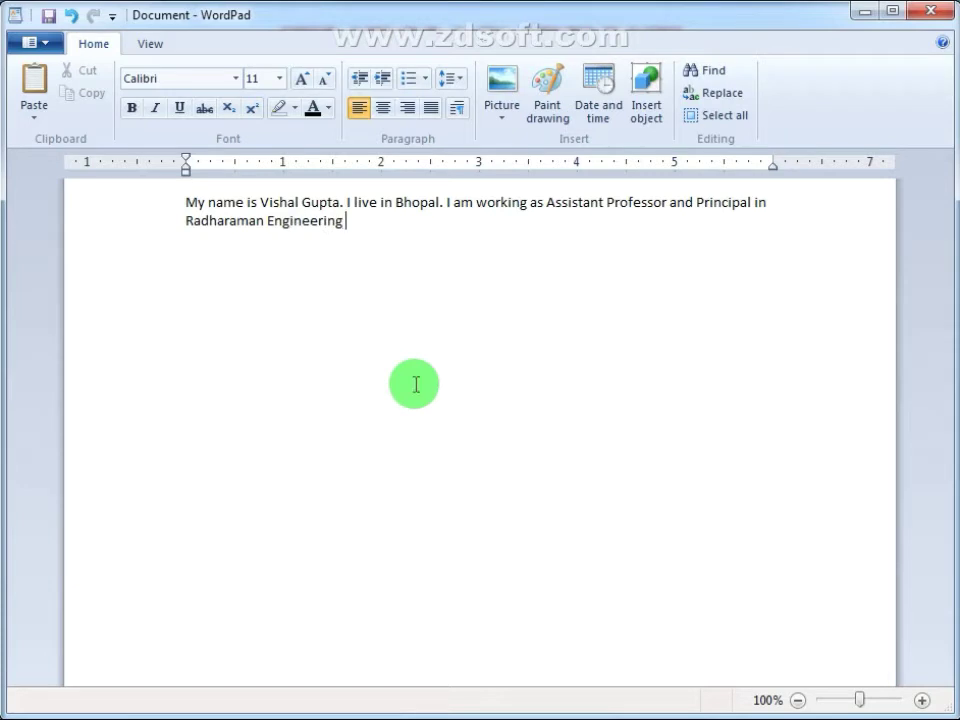
type("College Bhopal")
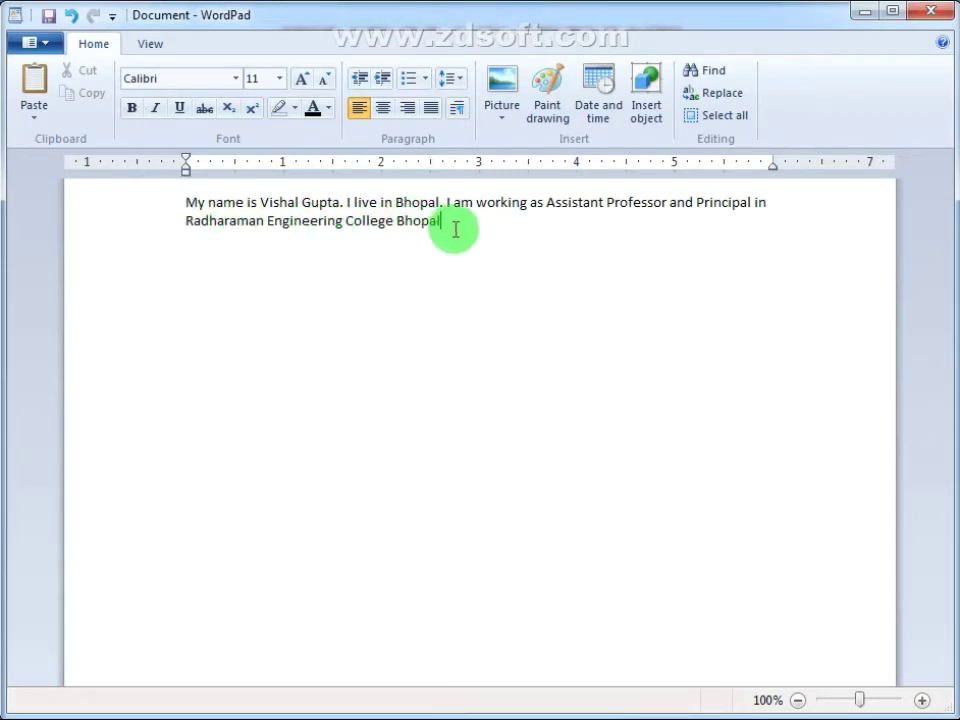
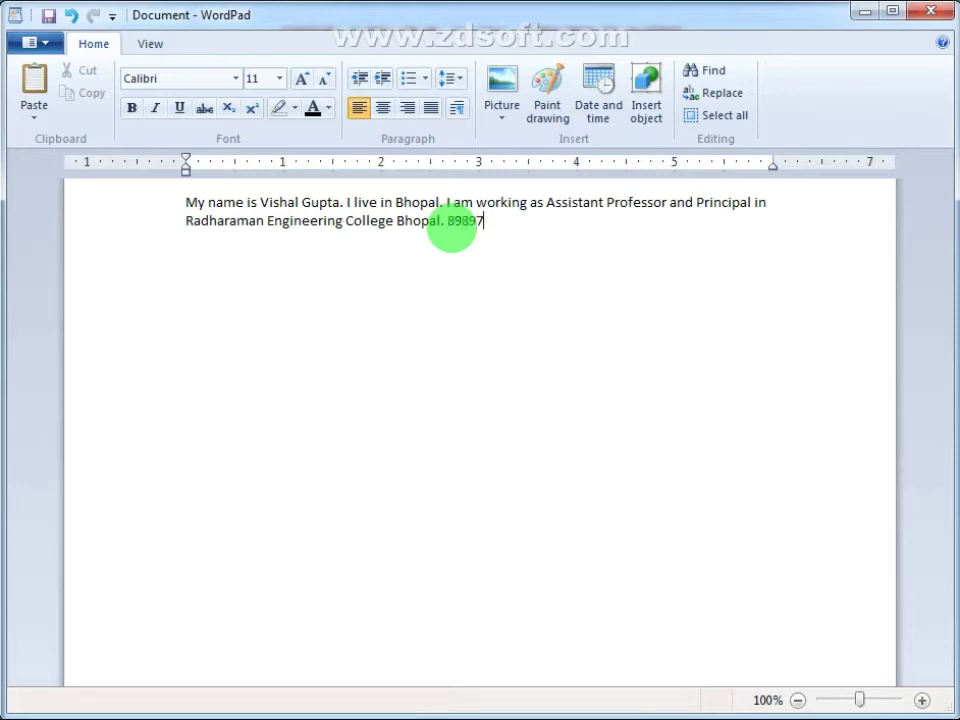
key("Return")
type("I am a residen")
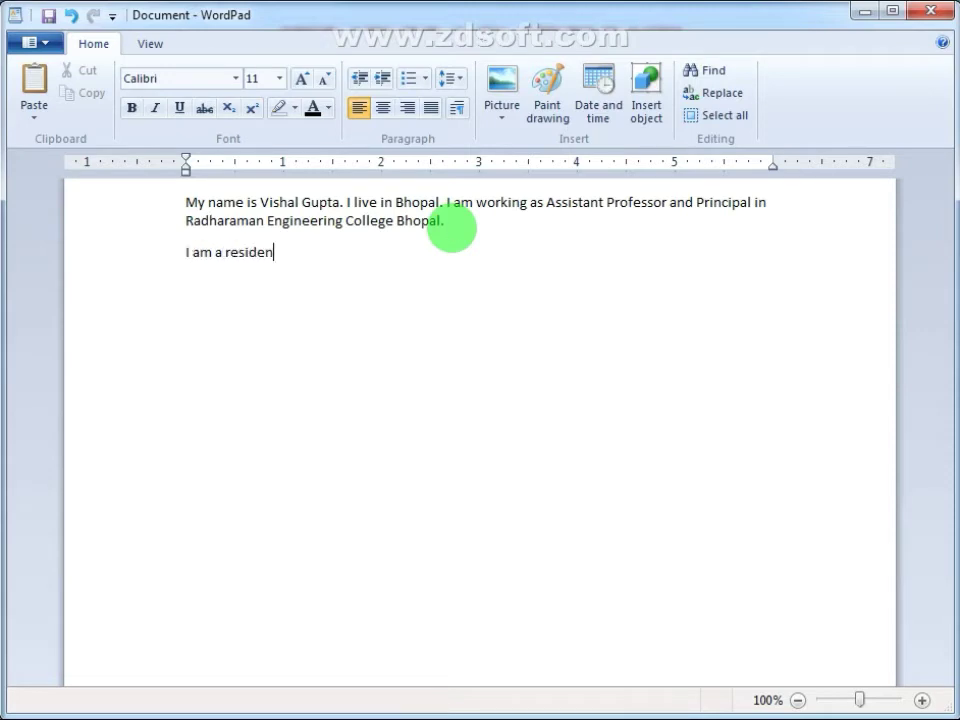
type("t of Delhi.")
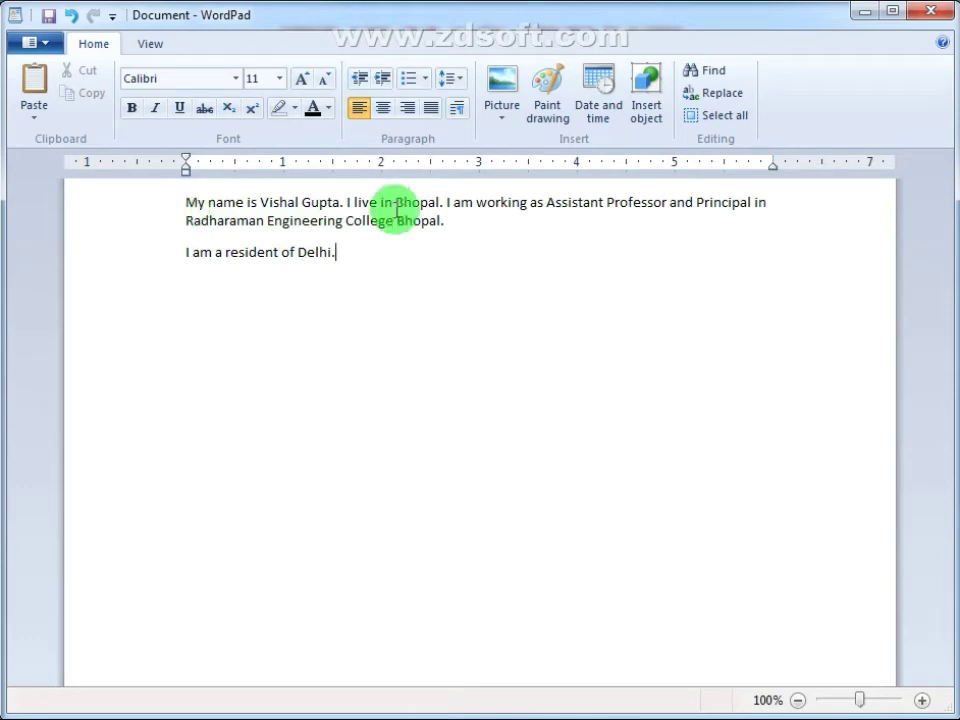
left_click(465, 222)
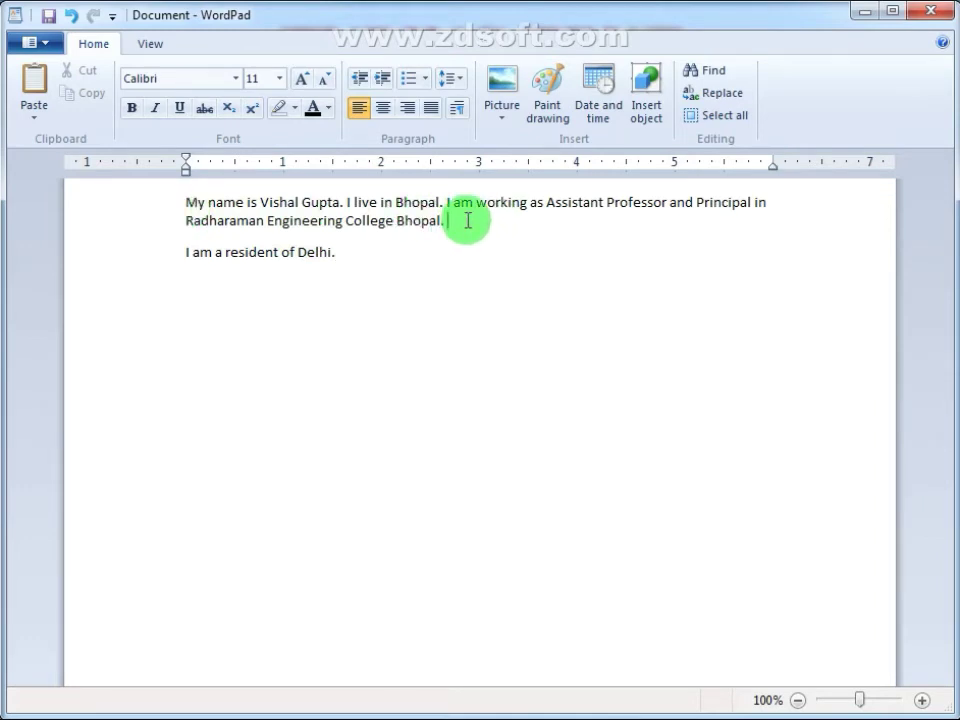
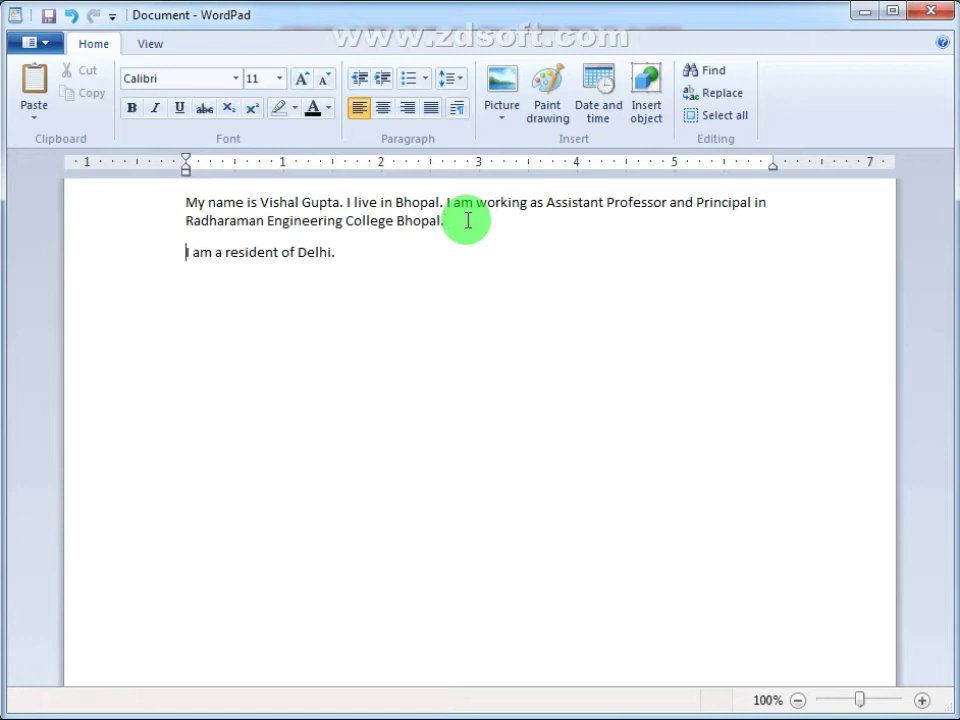
key("Up")
key("Left")
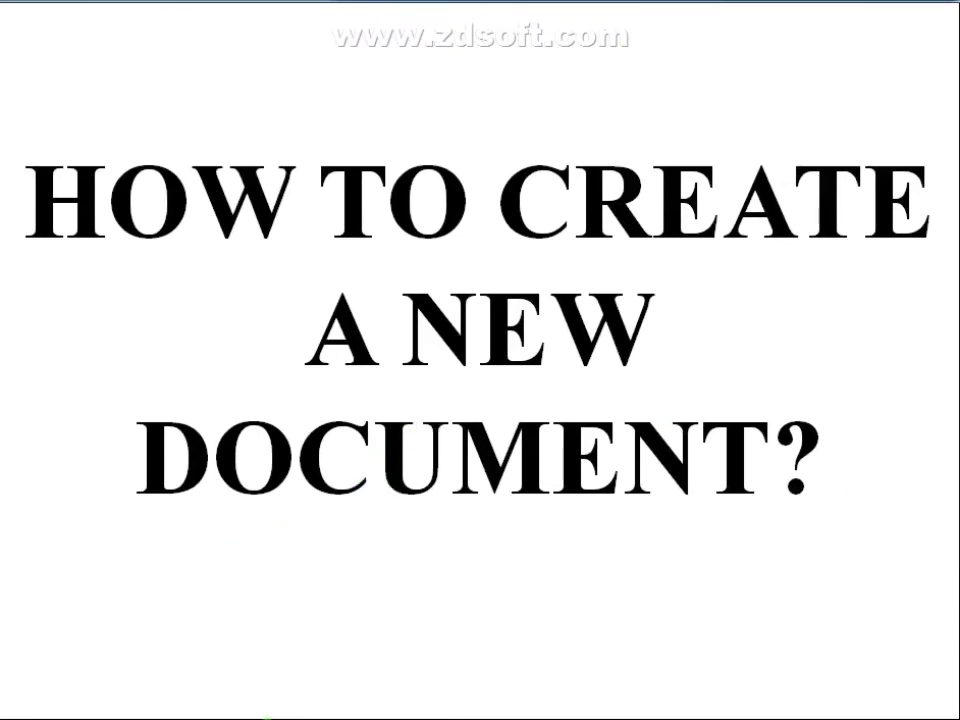
Step: Restore the WordPad window and start a new blank document
left_click(267, 719)
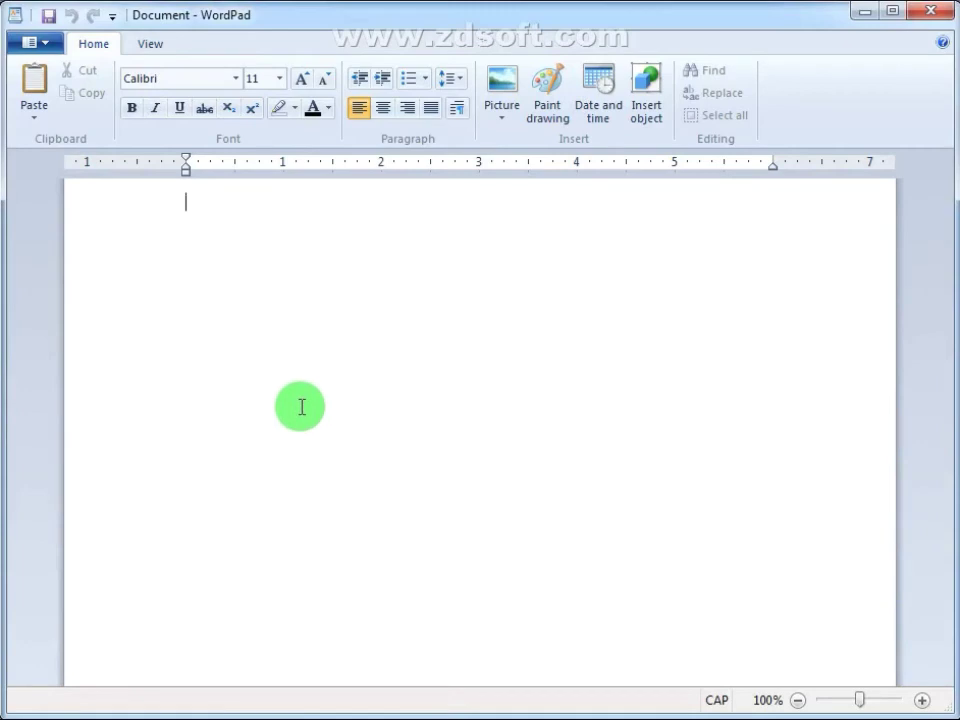
left_click(45, 45)
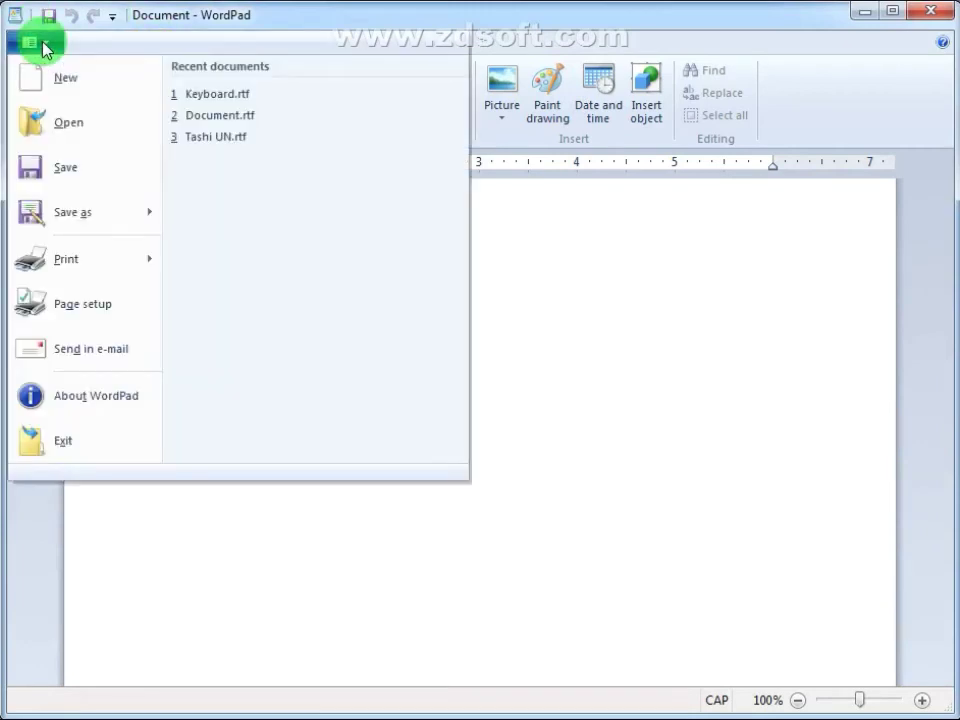
left_click(70, 88)
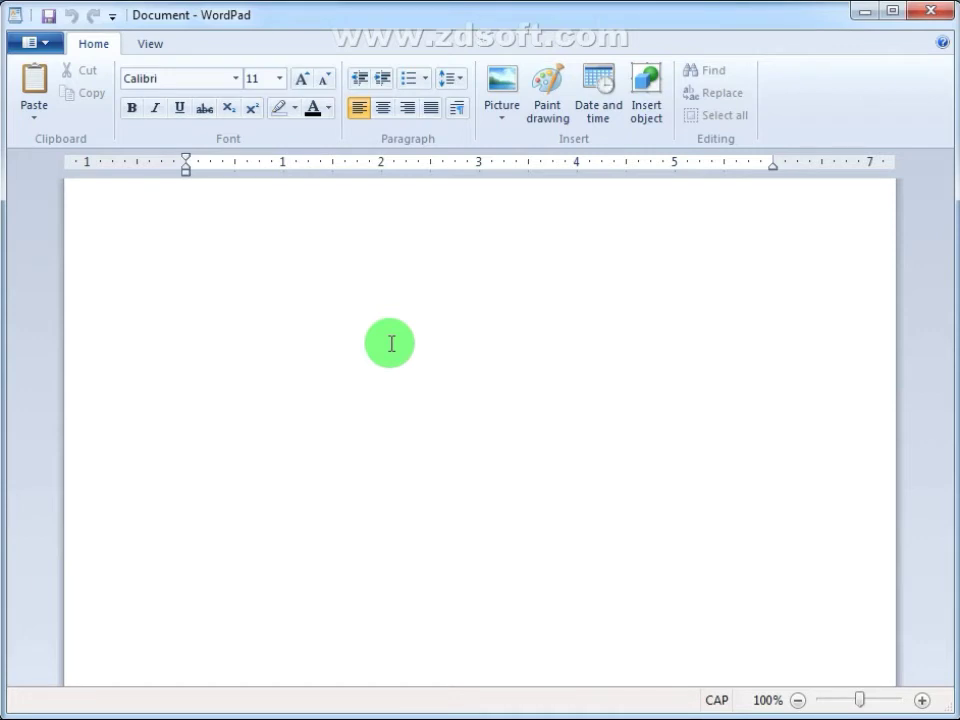
type("My na")
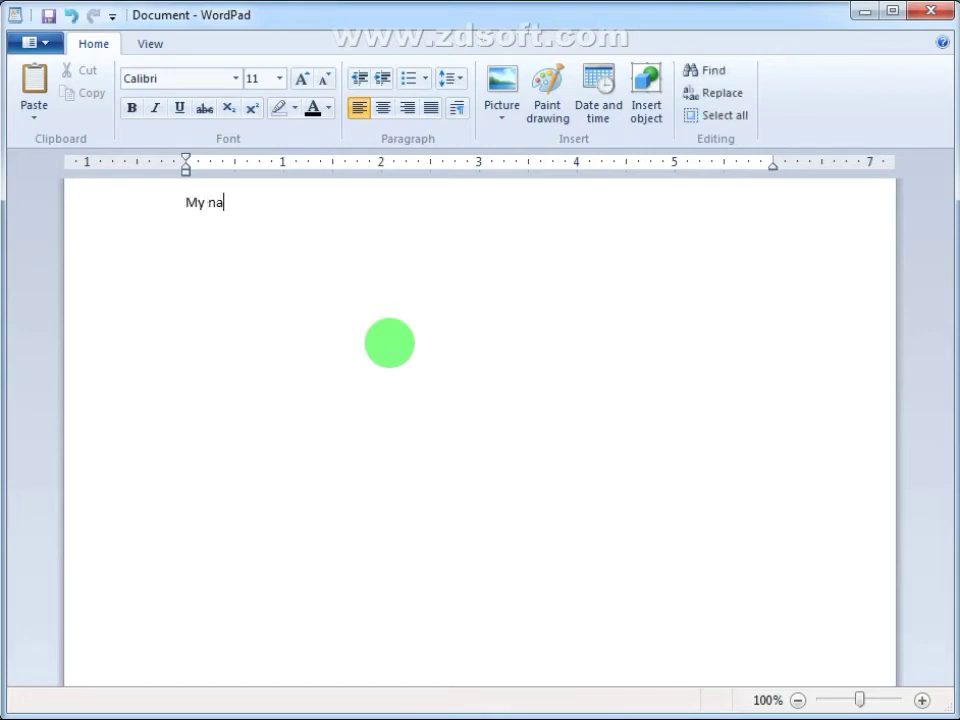
type("eee")
key("BackSpace")
key("BackSpace")
key("BackSpace")
type("me is Vishal")
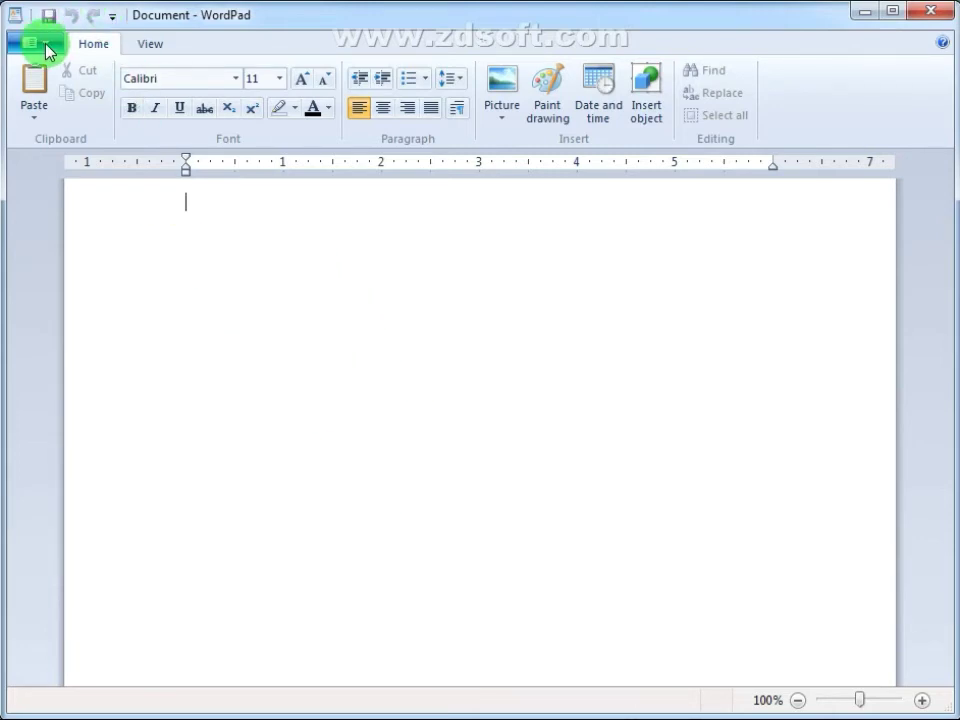
left_click(46, 47)
left_click(56, 82)
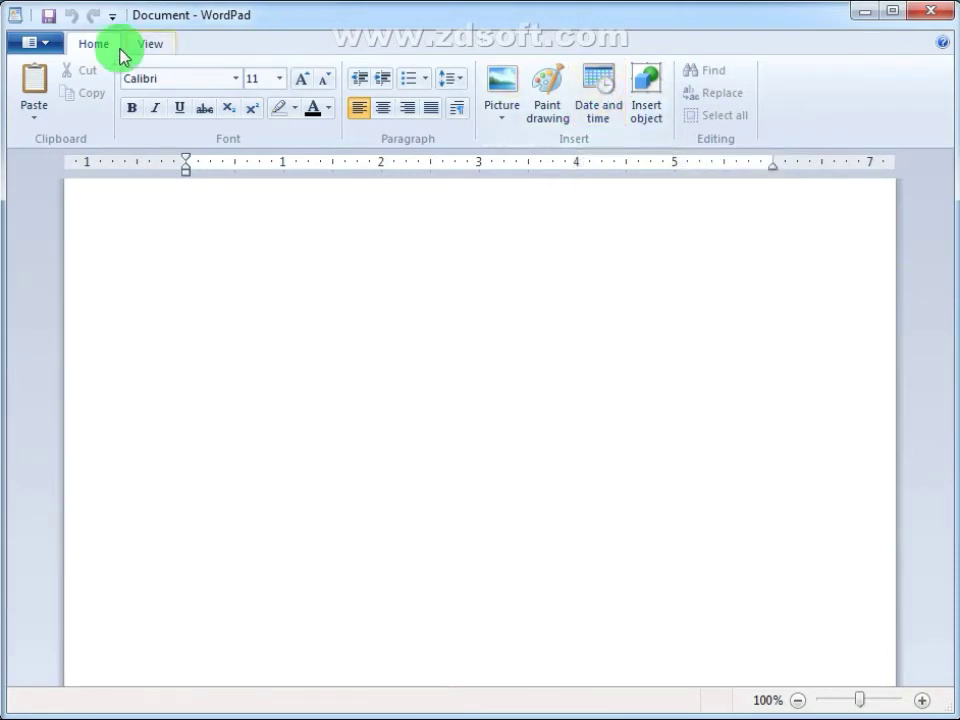
Step: Insert the date in the 'Tuesday, 14 July, 2020' format
left_click(597, 98)
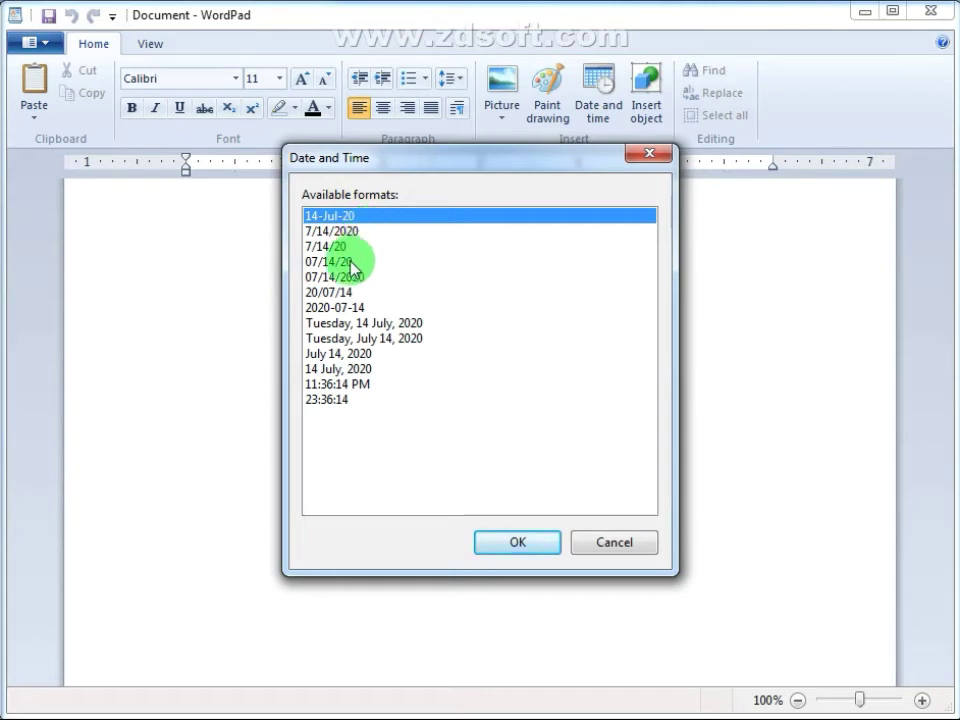
left_click(340, 323)
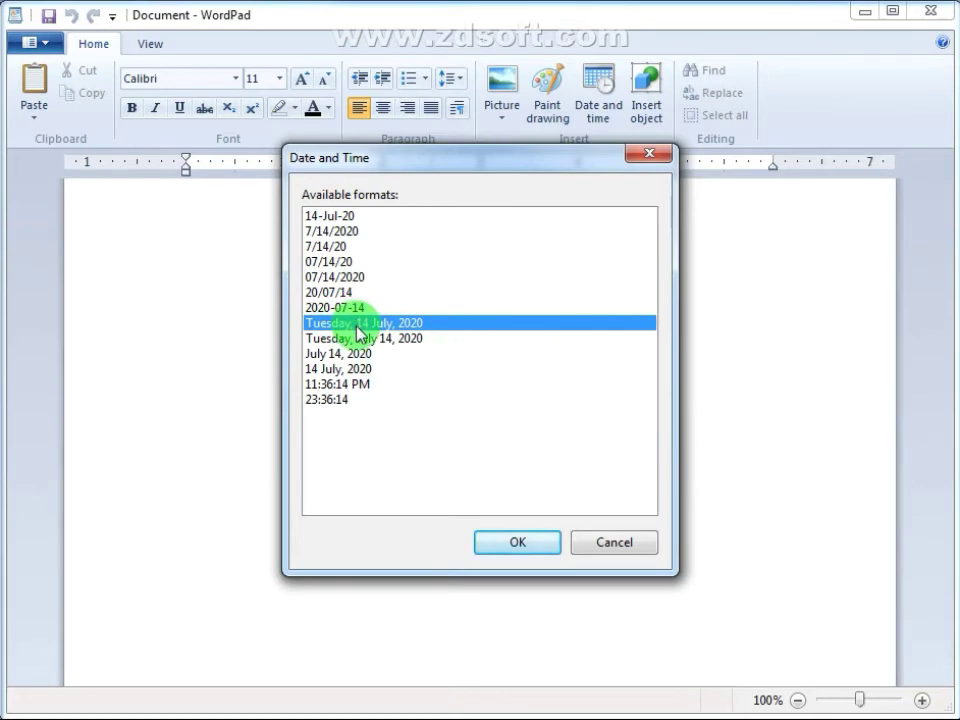
left_click(508, 544)
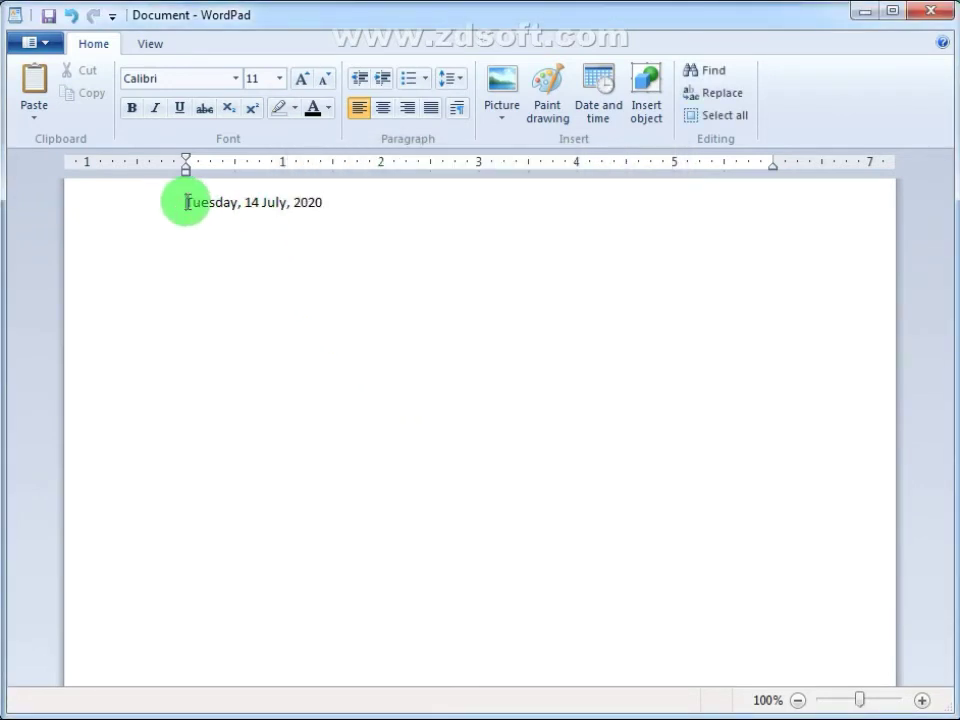
Step: Undo the inserted date and bring up the date and time format list again
left_click_drag(186, 203, 339, 206)
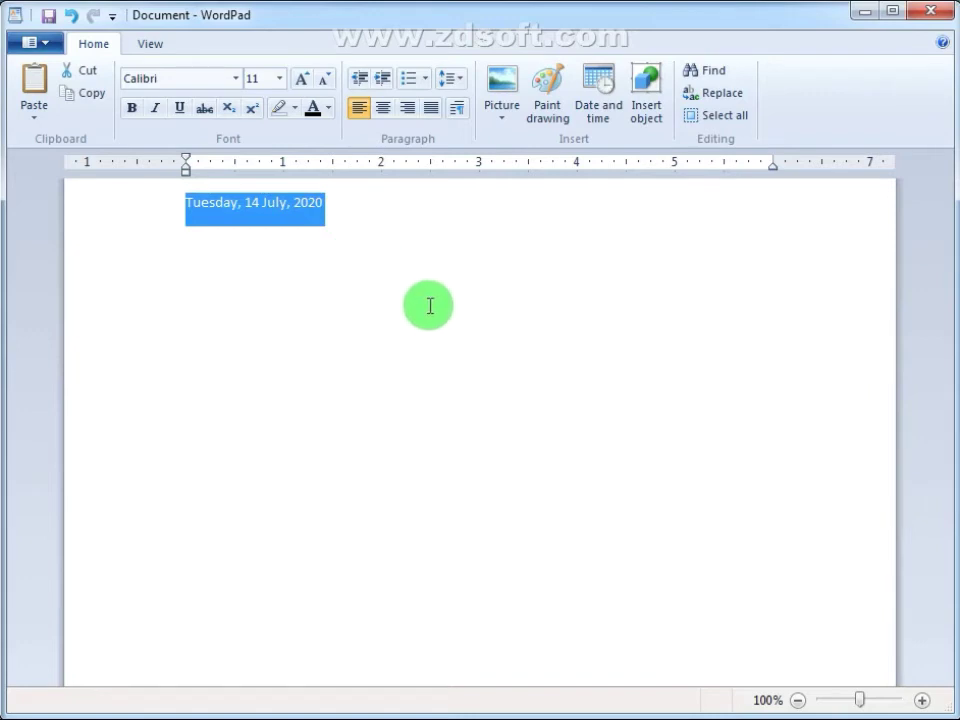
left_click(214, 208)
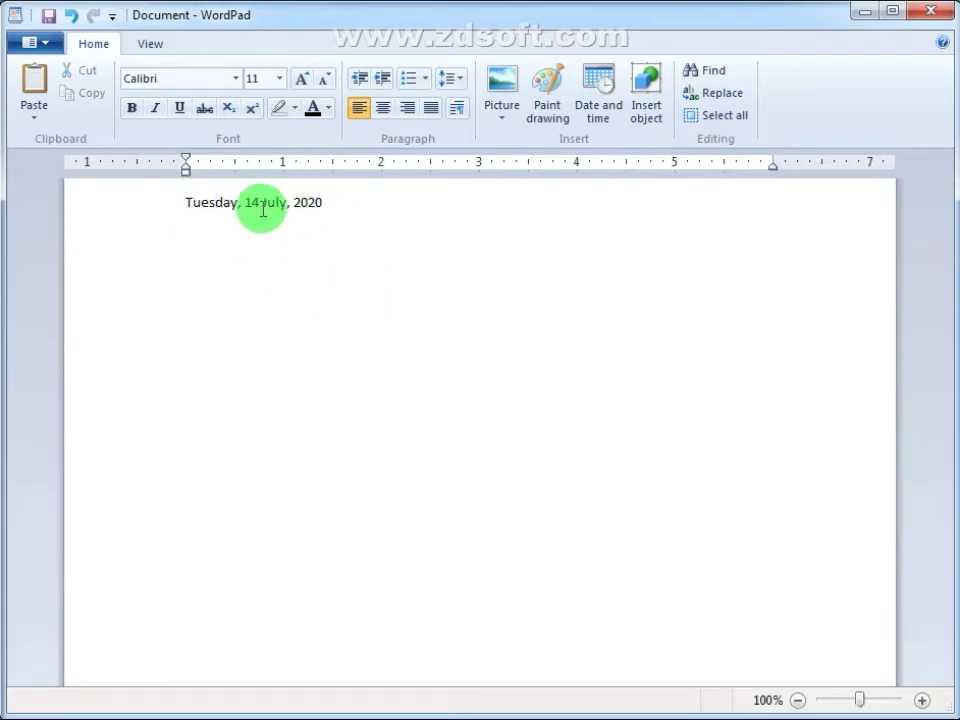
left_click_drag(245, 204, 310, 210)
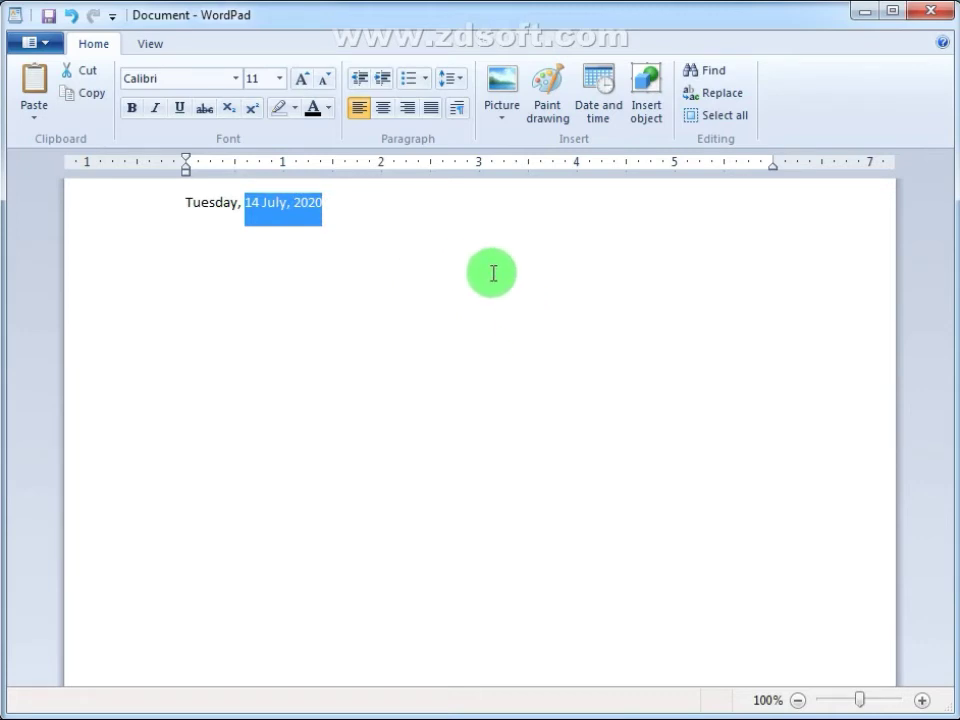
key("ctrl+z")
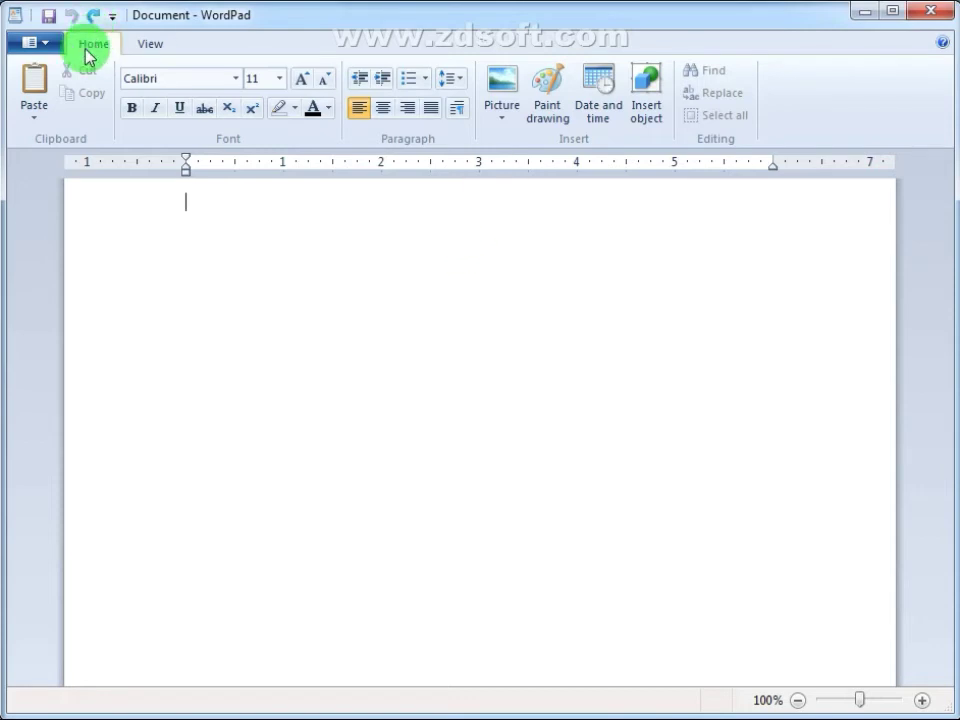
left_click(607, 105)
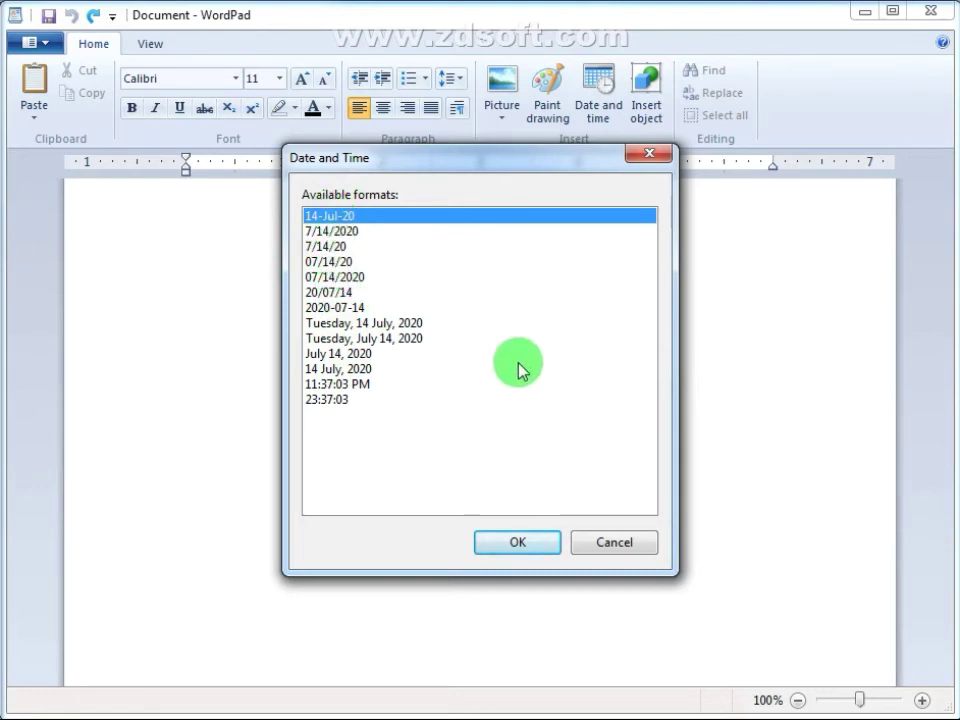
Step: Insert the date as 14-Jul-20, then undo it to leave the page blank
left_click(522, 550)
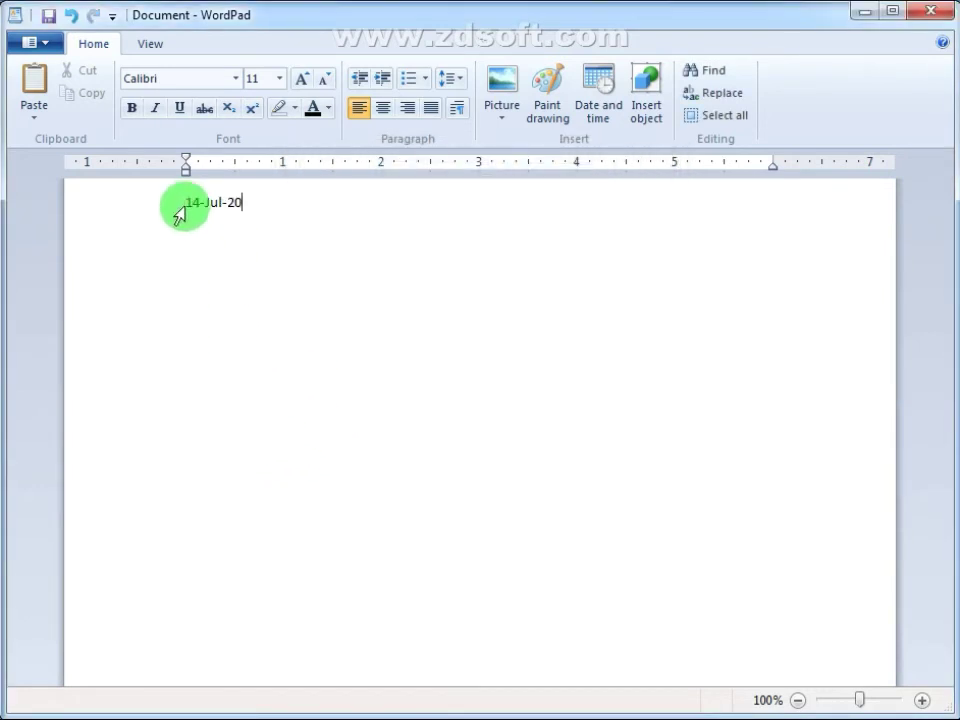
left_click_drag(186, 202, 259, 201)
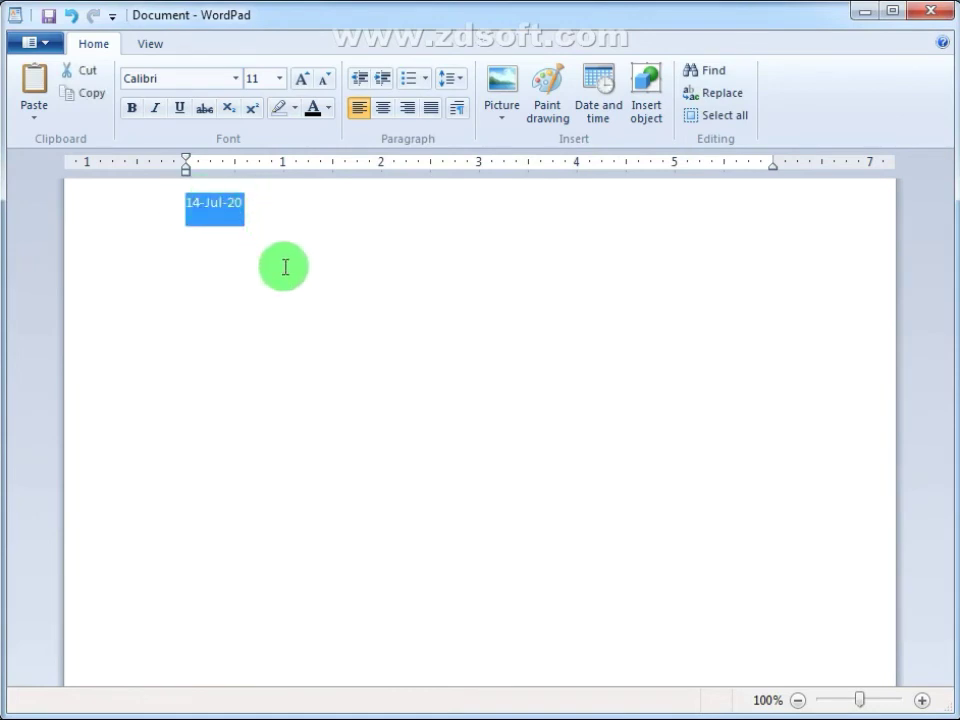
left_click(293, 221)
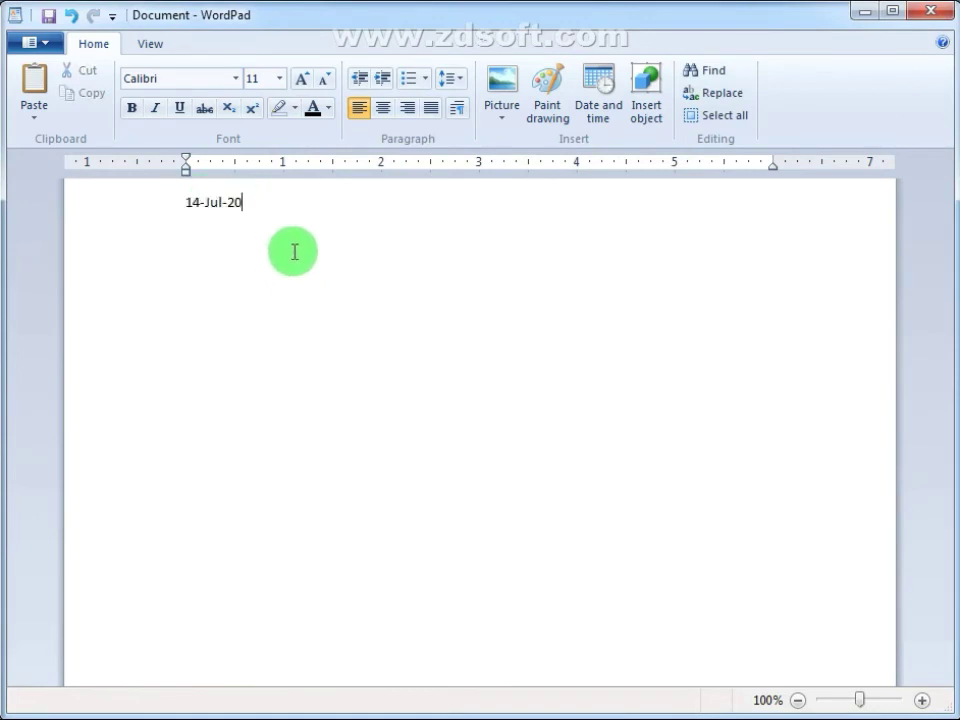
key("ctrl+z")
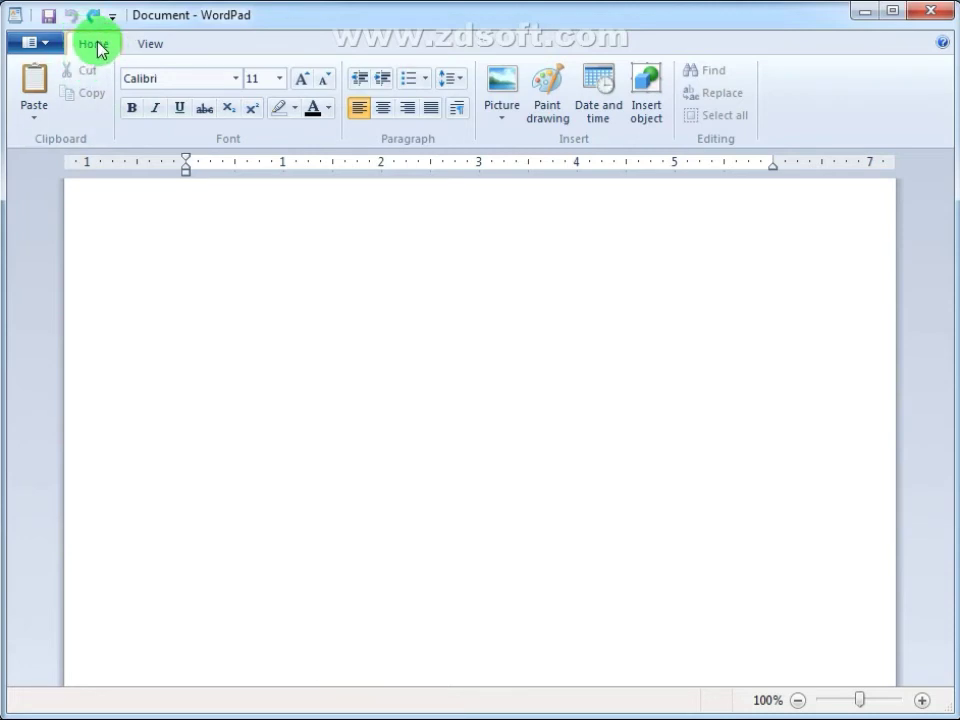
Step: Insert Penguins.jpg from Sample Pictures, undo it, and insert it again
left_click(507, 93)
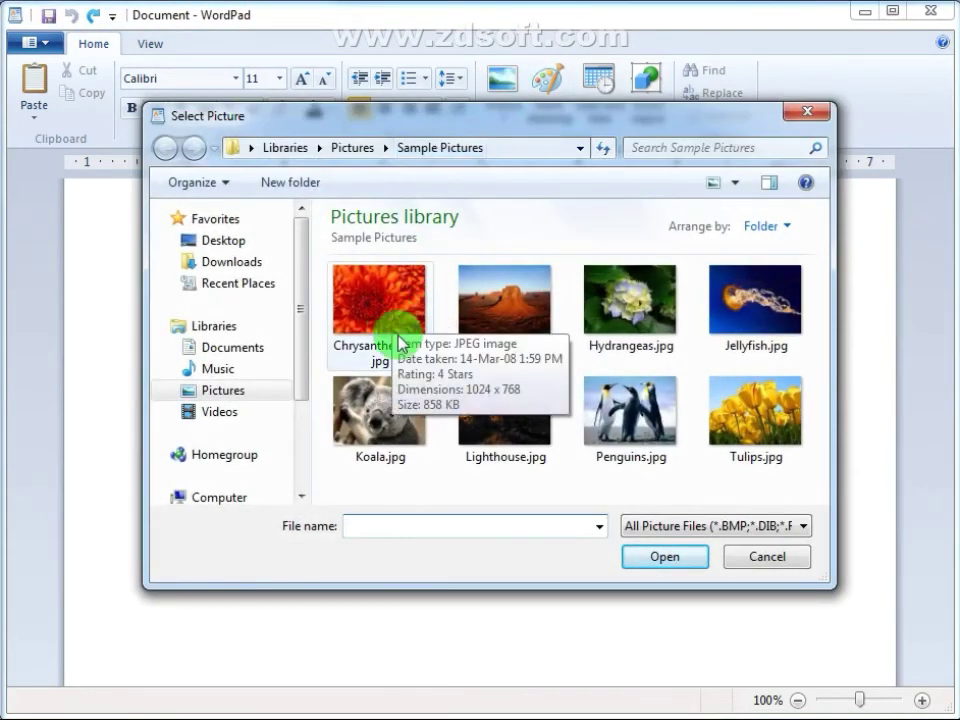
left_click(632, 432)
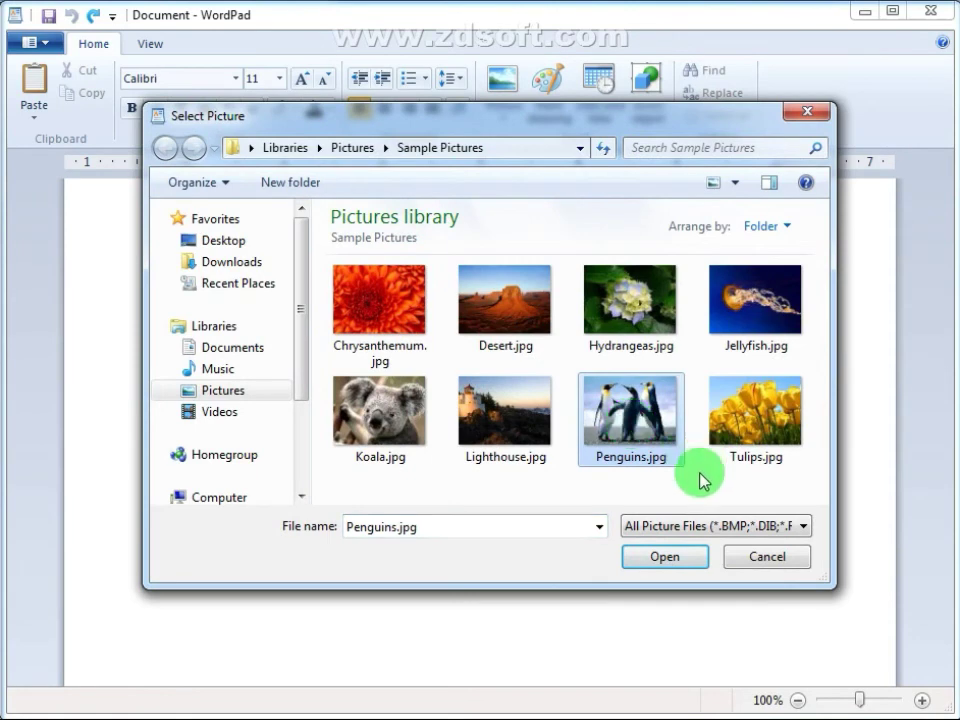
left_click(677, 578)
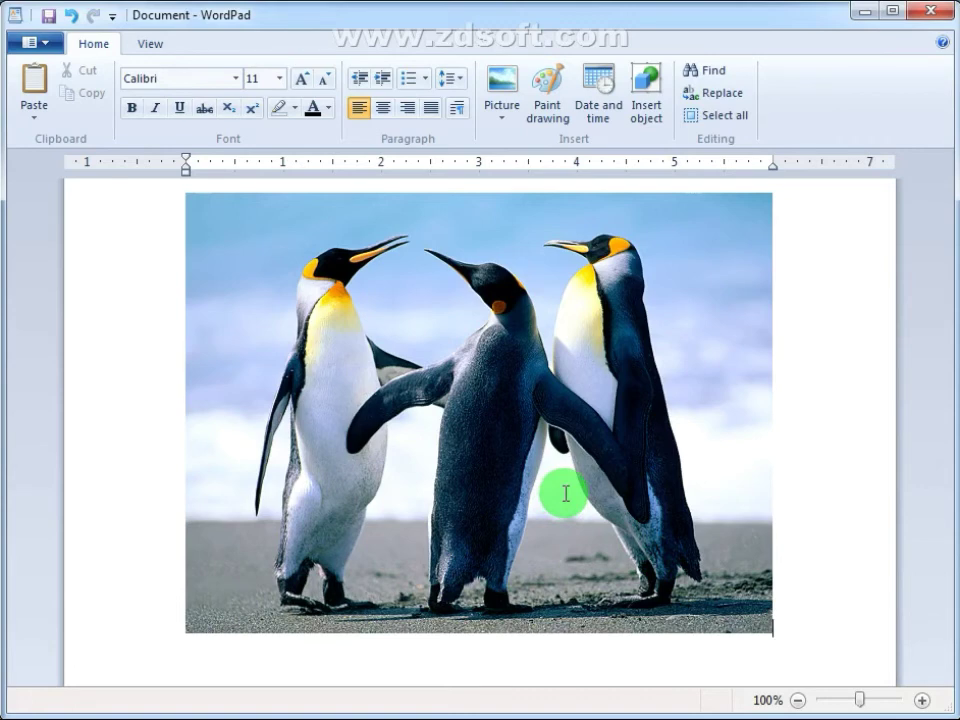
key("ctrl+z")
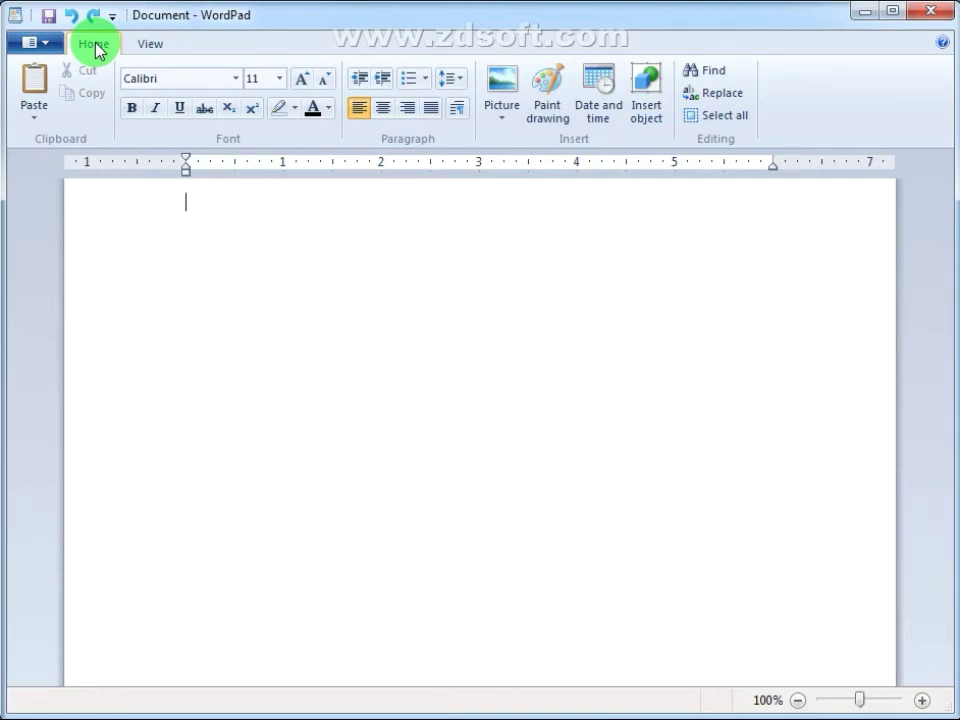
left_click(506, 82)
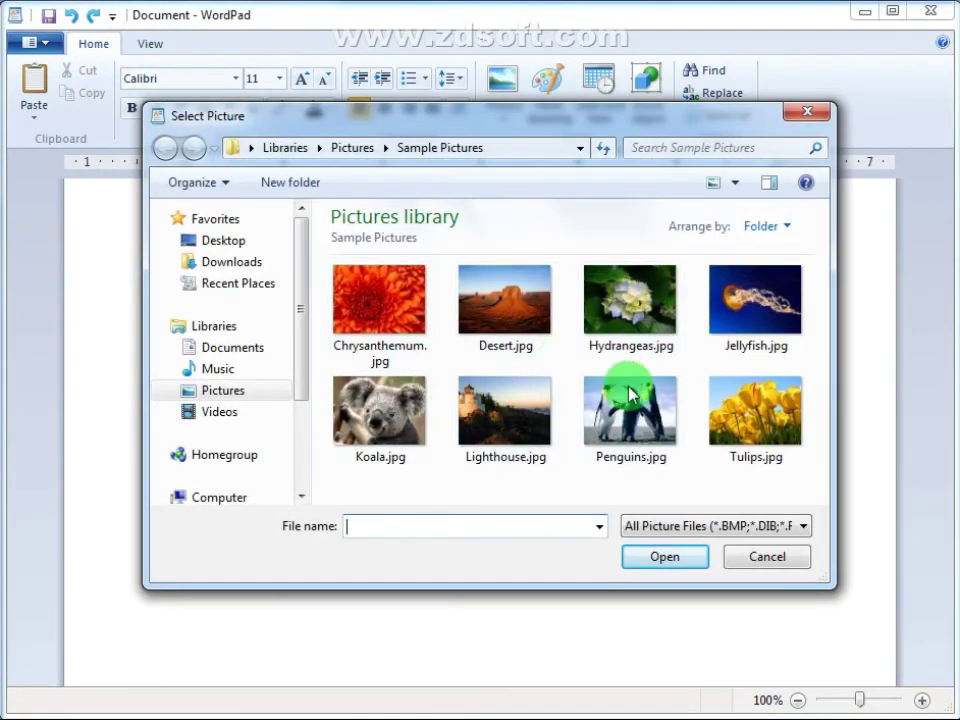
left_click(645, 415)
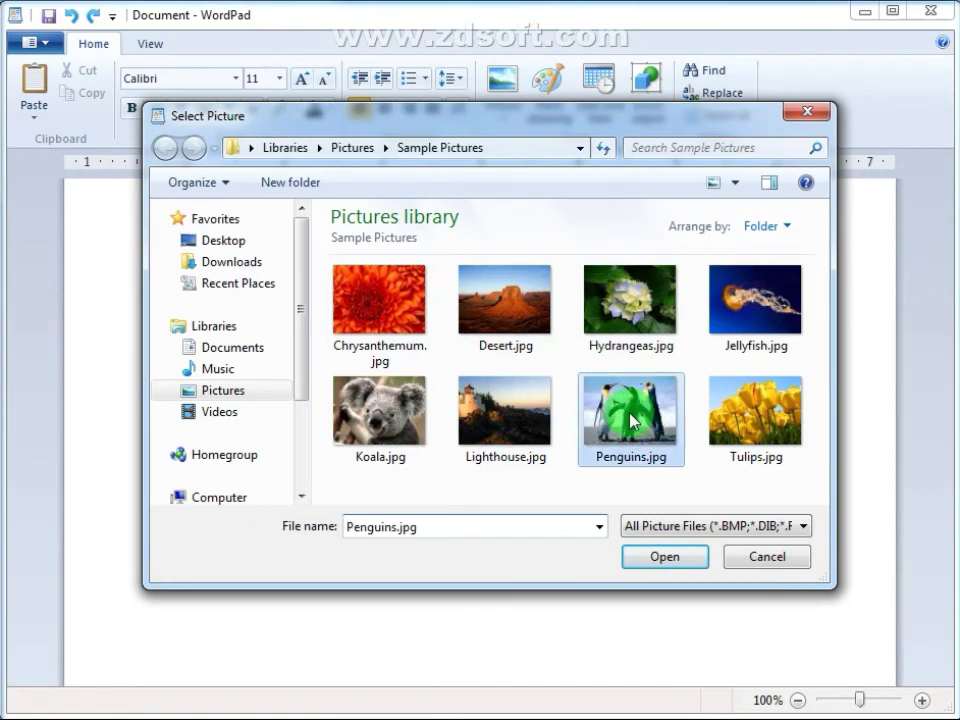
left_click(664, 556)
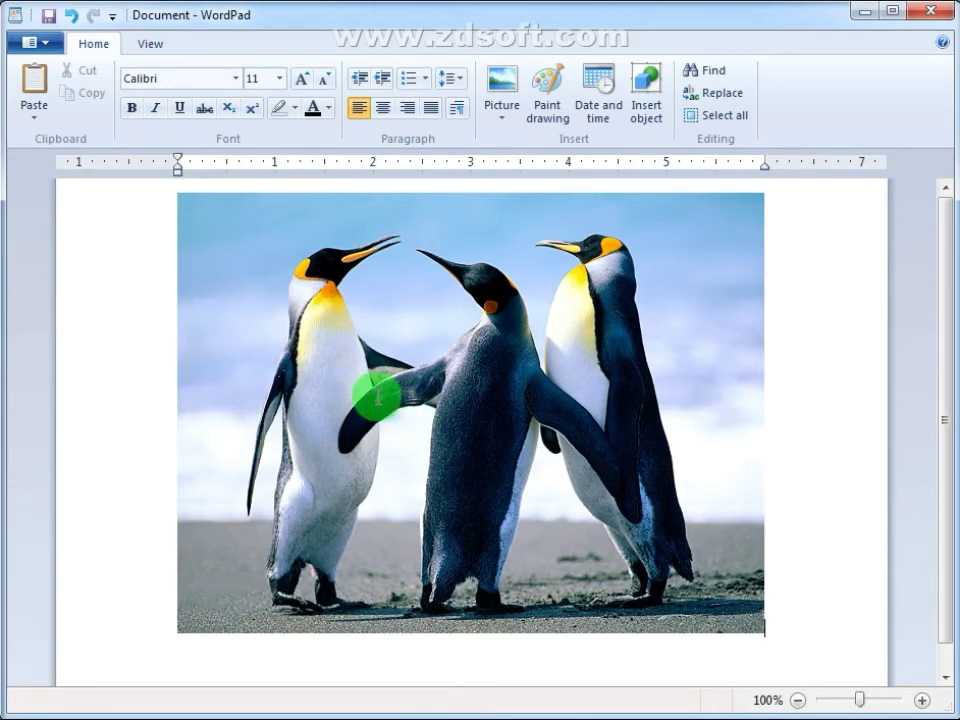
Step: Save the document as an RTF file named 'visha'
left_click(48, 45)
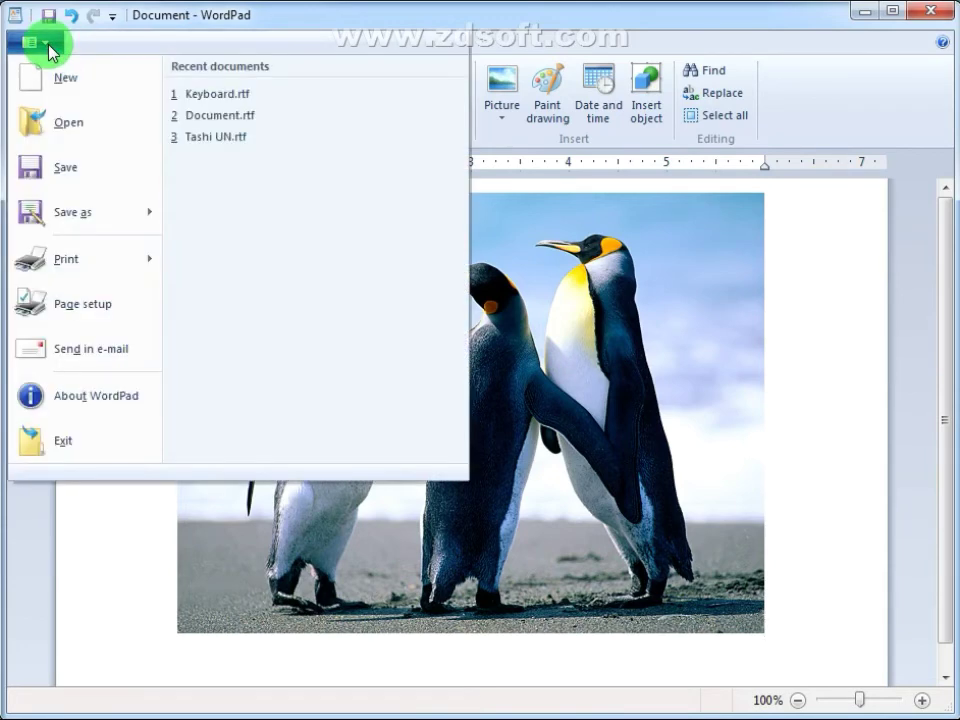
left_click(60, 176)
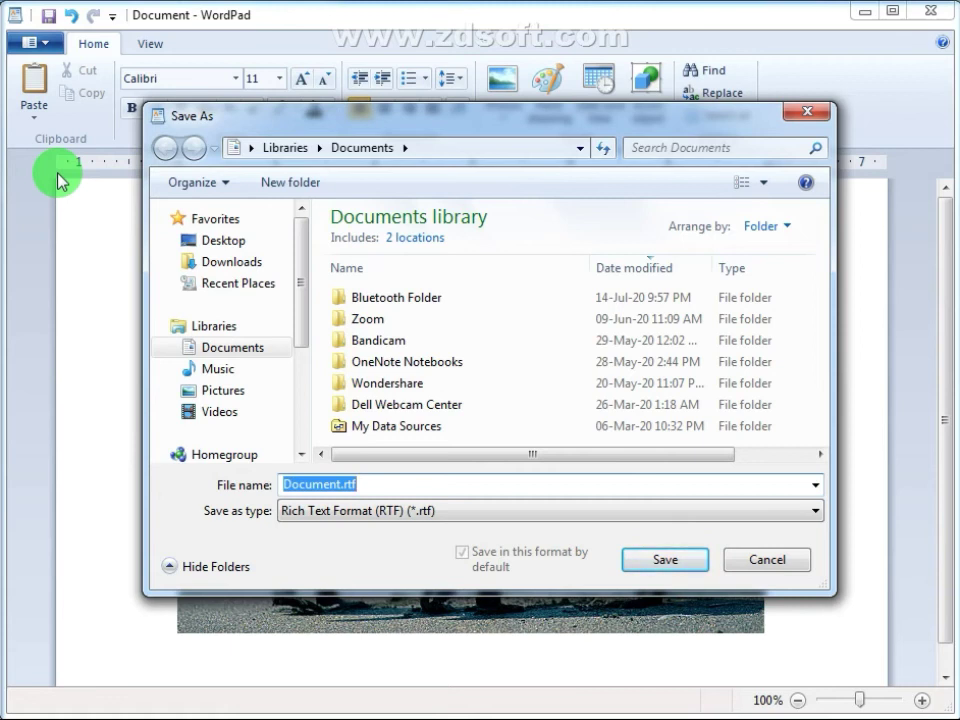
type("vi")
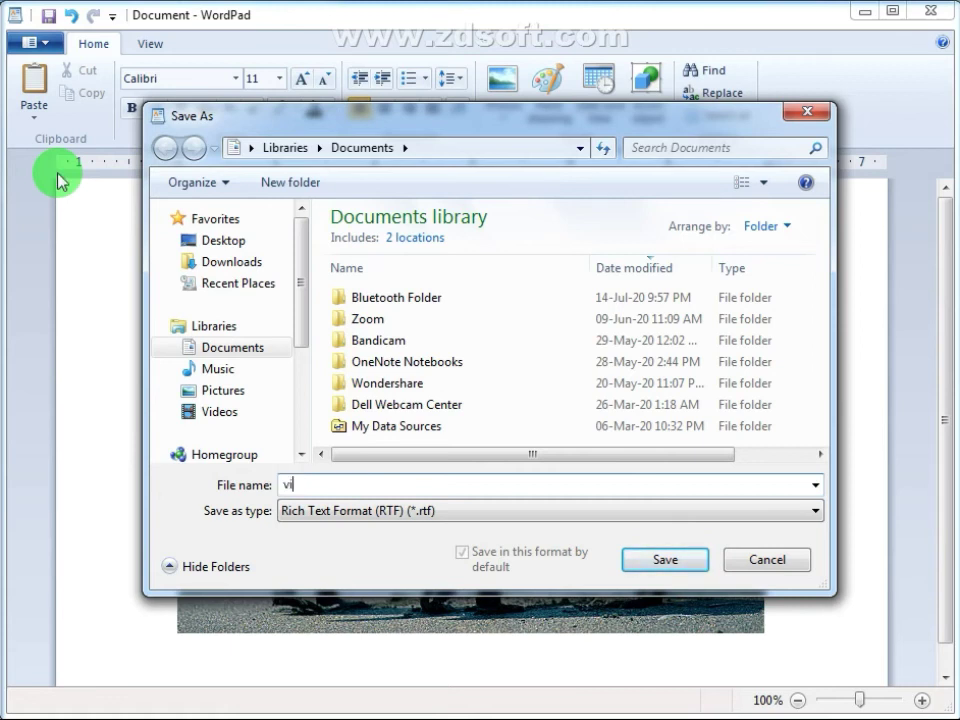
type("shal")
key("Return")
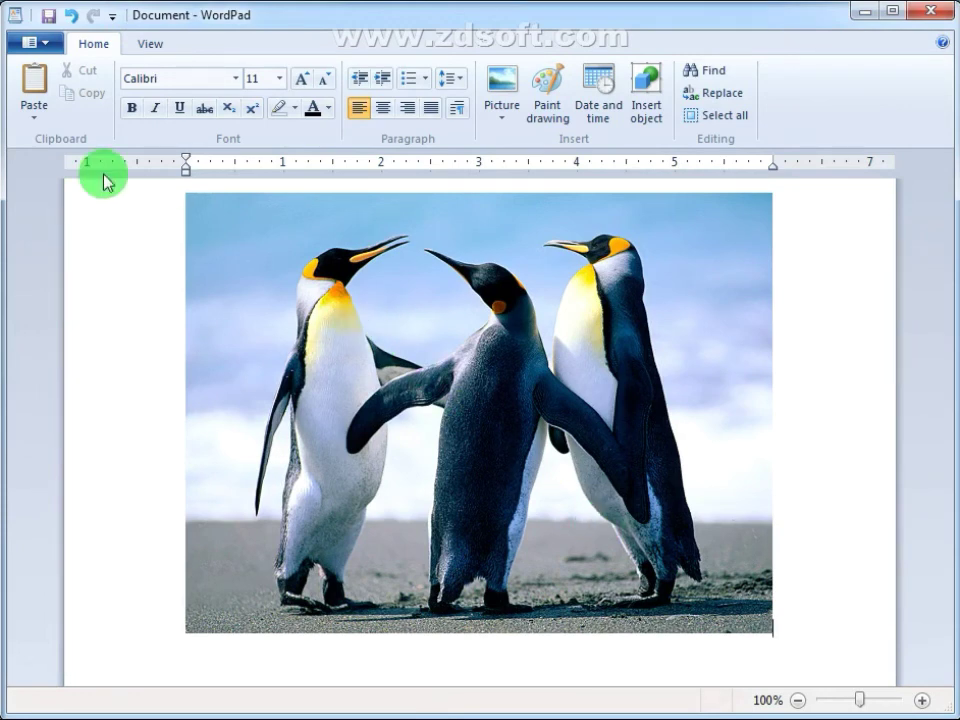
Step: Save a second Rich Text Format copy named 'Tashi' in Documents
left_click(49, 45)
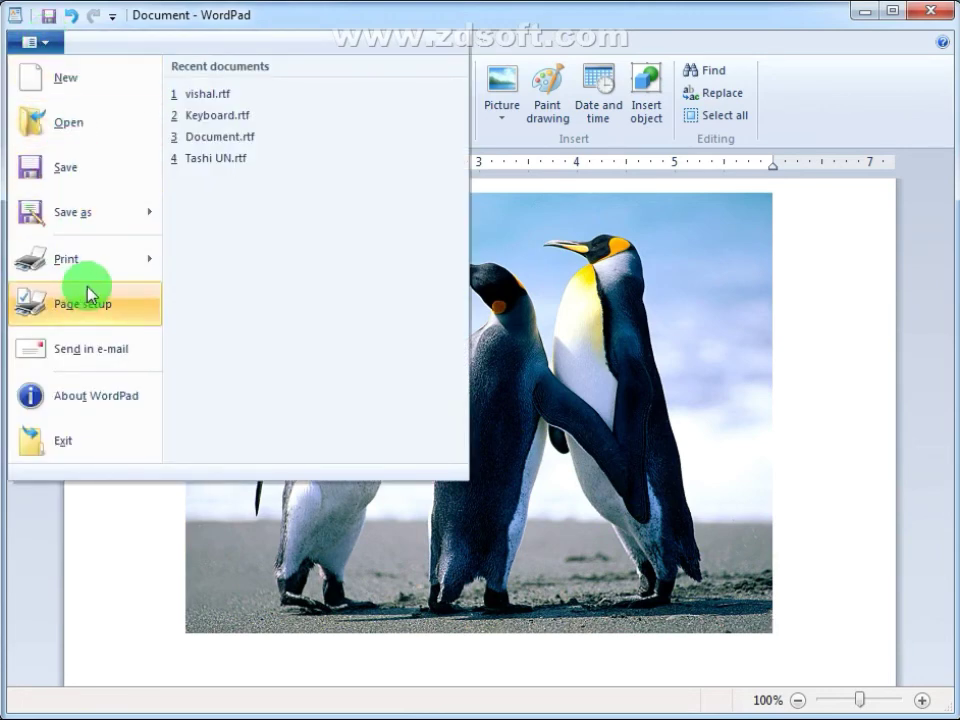
left_click(64, 170)
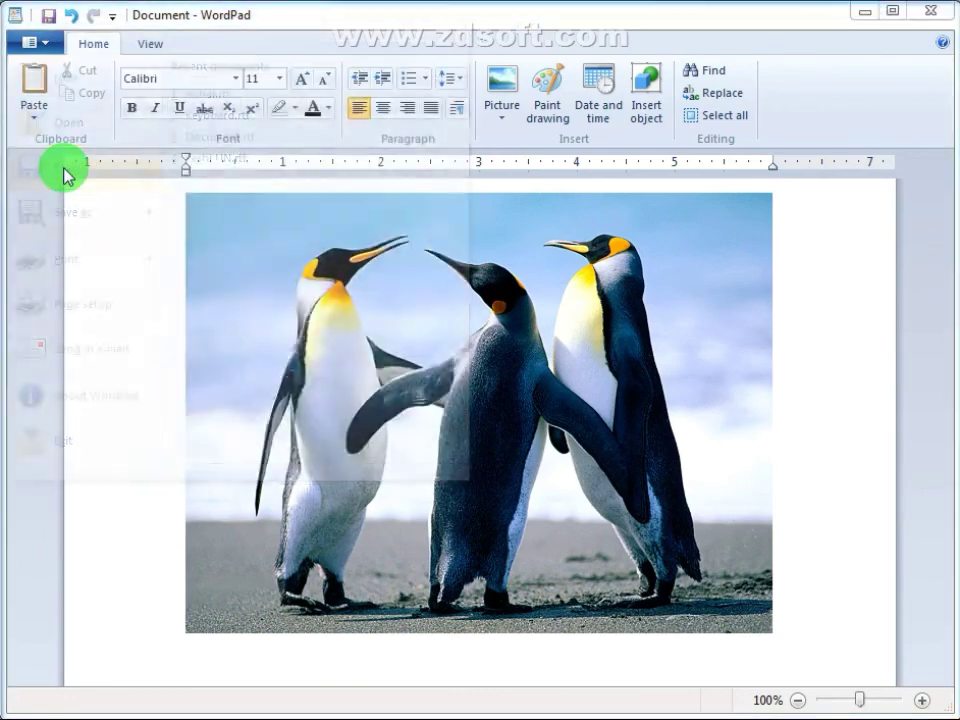
type("Tashi")
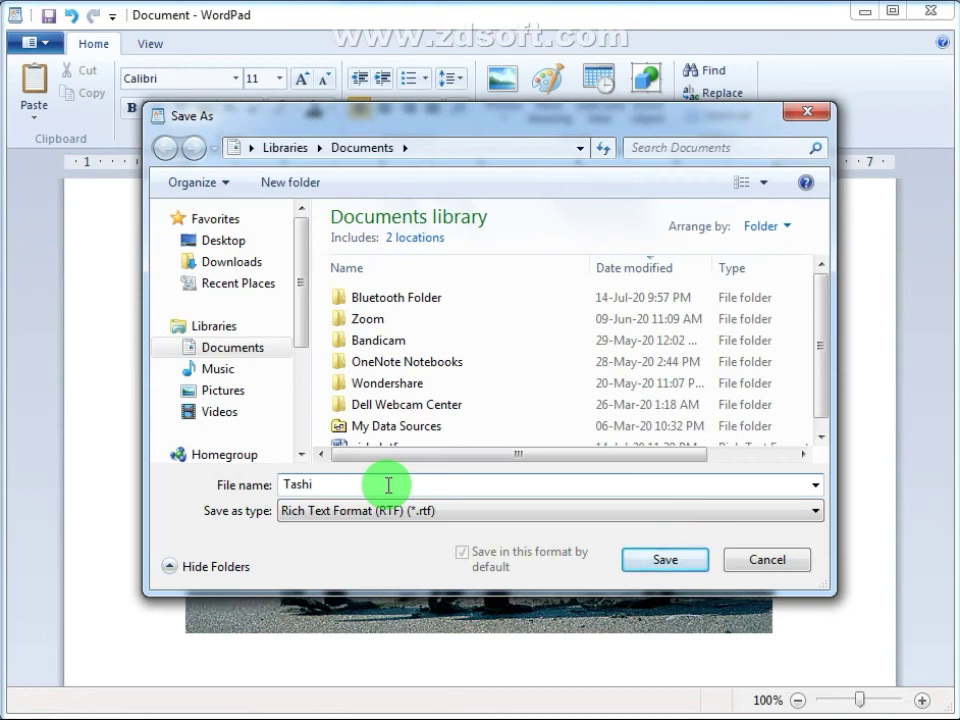
left_click(658, 564)
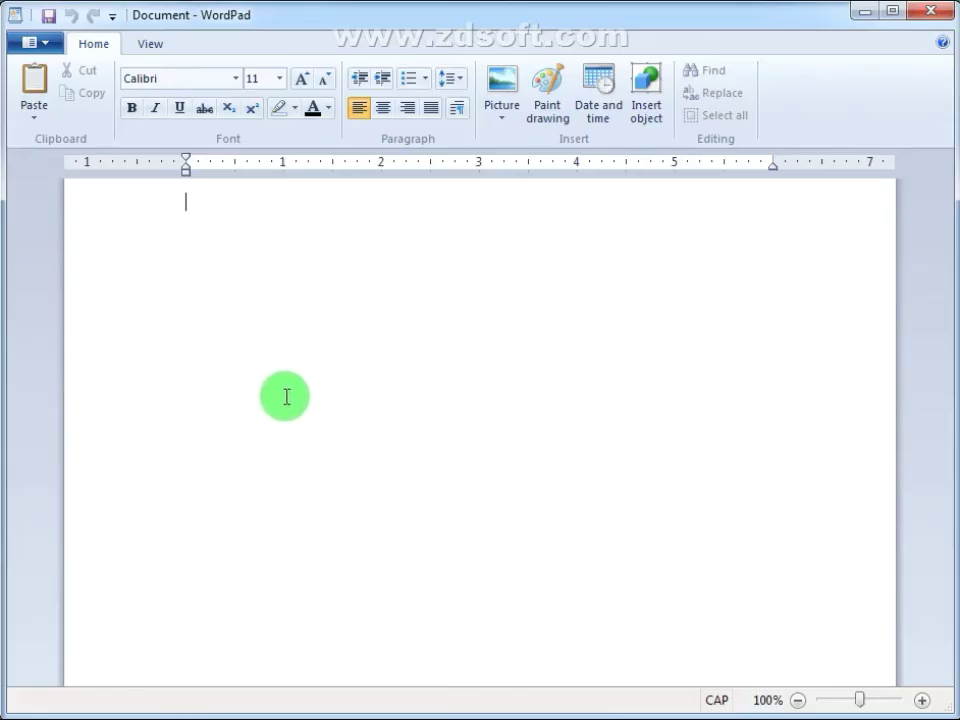
Step: Open the first saved RTF file from the Documents library
left_click(50, 46)
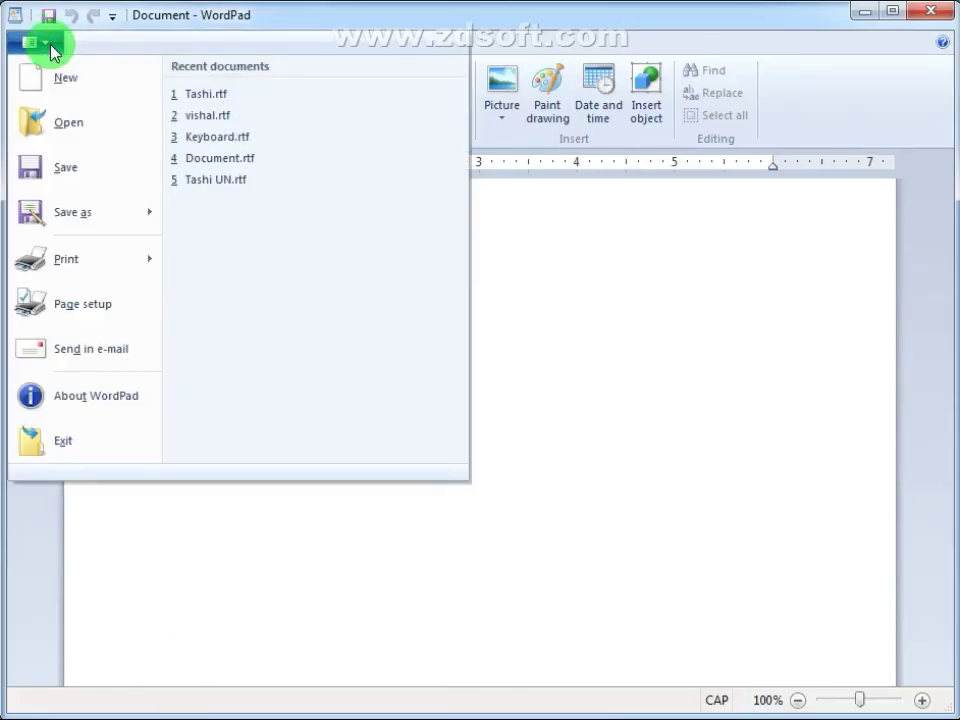
left_click(74, 128)
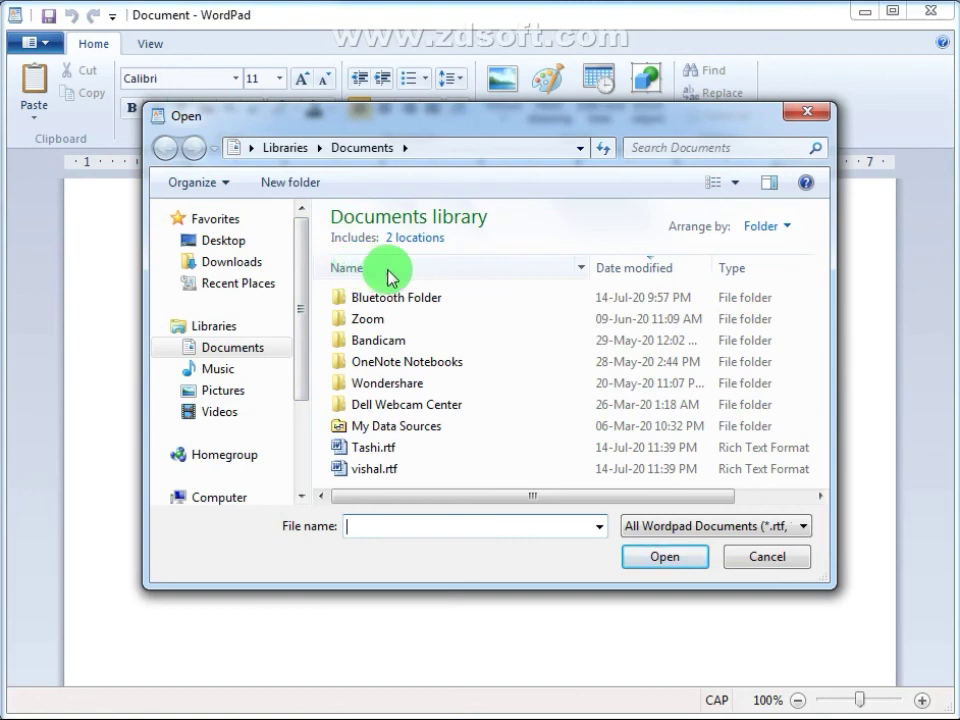
left_click(375, 468)
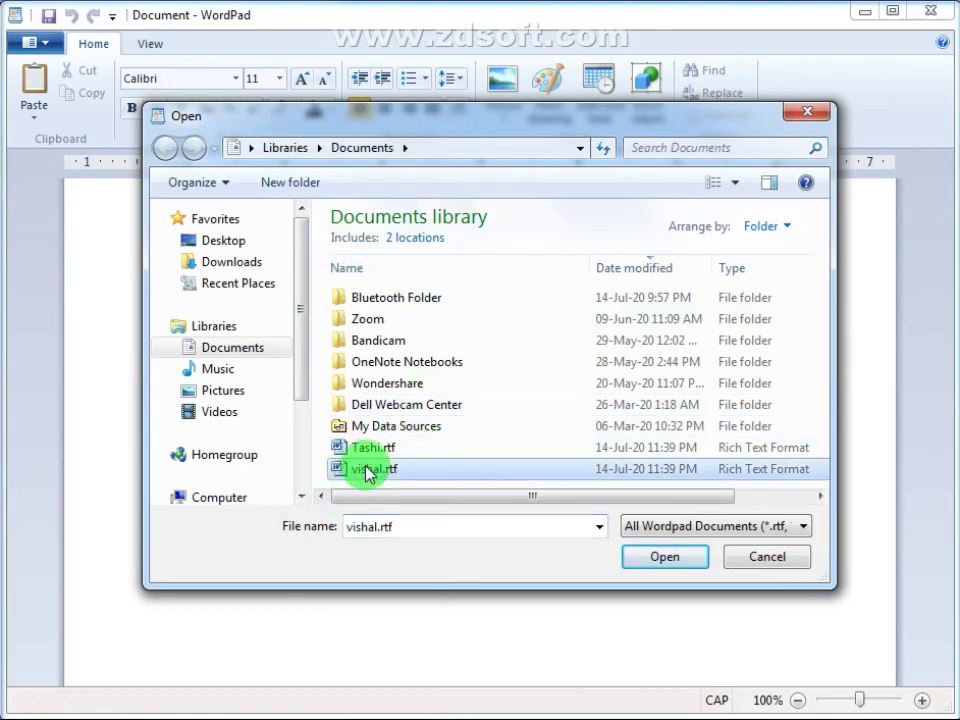
left_click(664, 553)
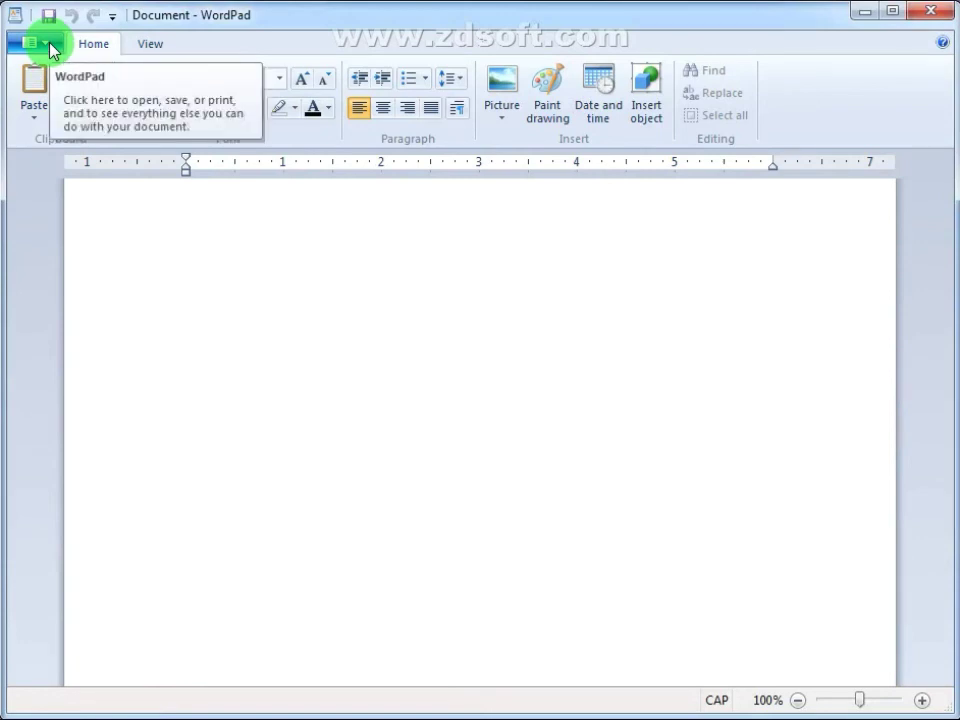
Step: Open the second saved copy, Tashi.rtf, from Documents
left_click(49, 43)
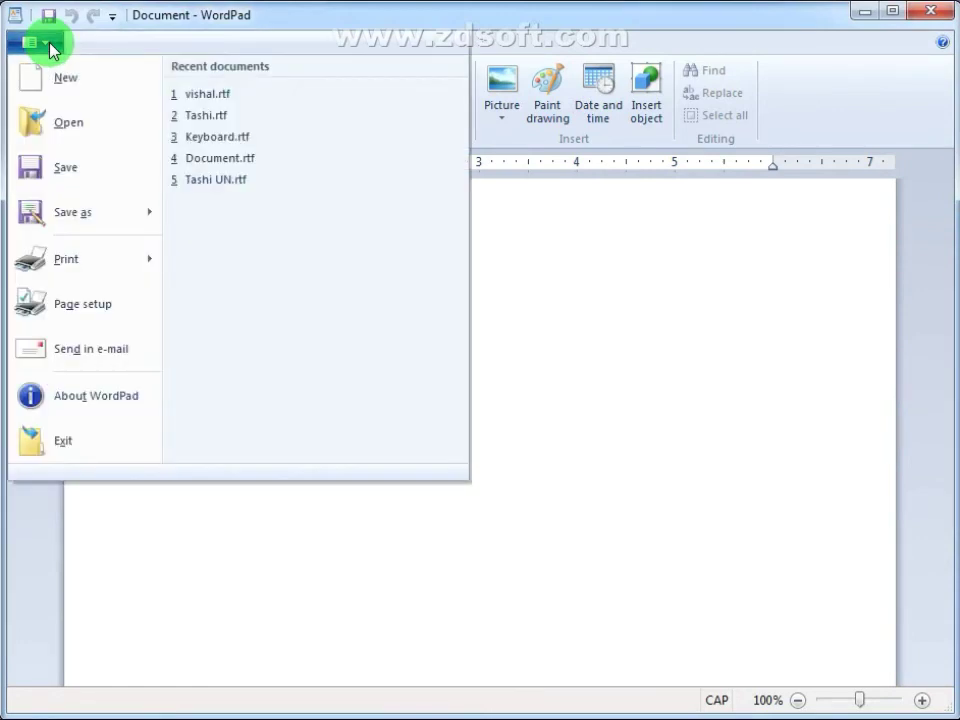
left_click(69, 130)
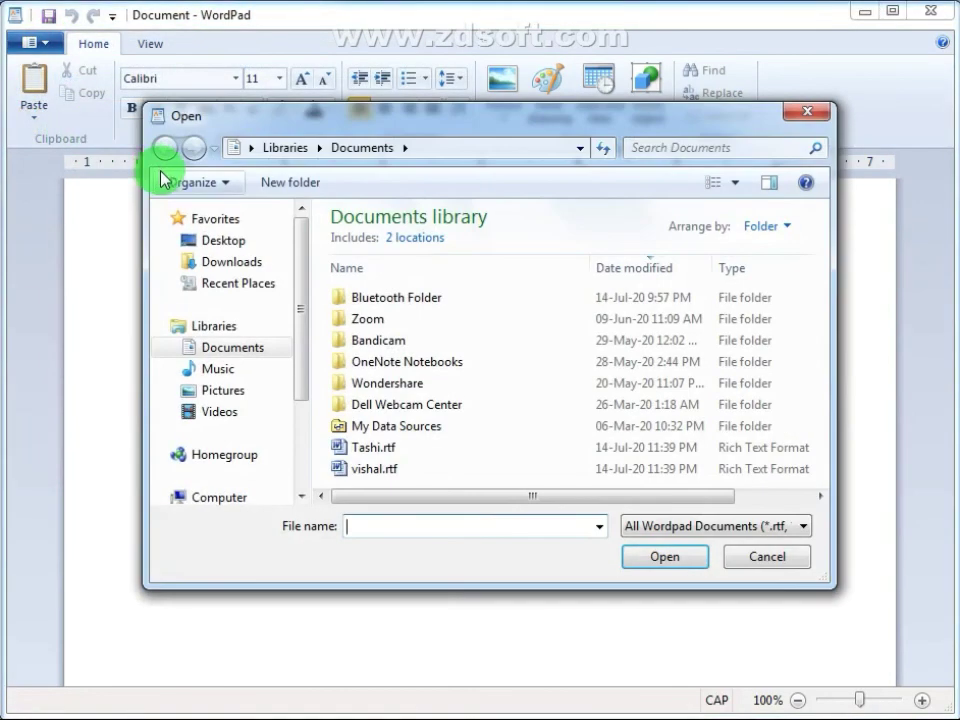
left_click(367, 450)
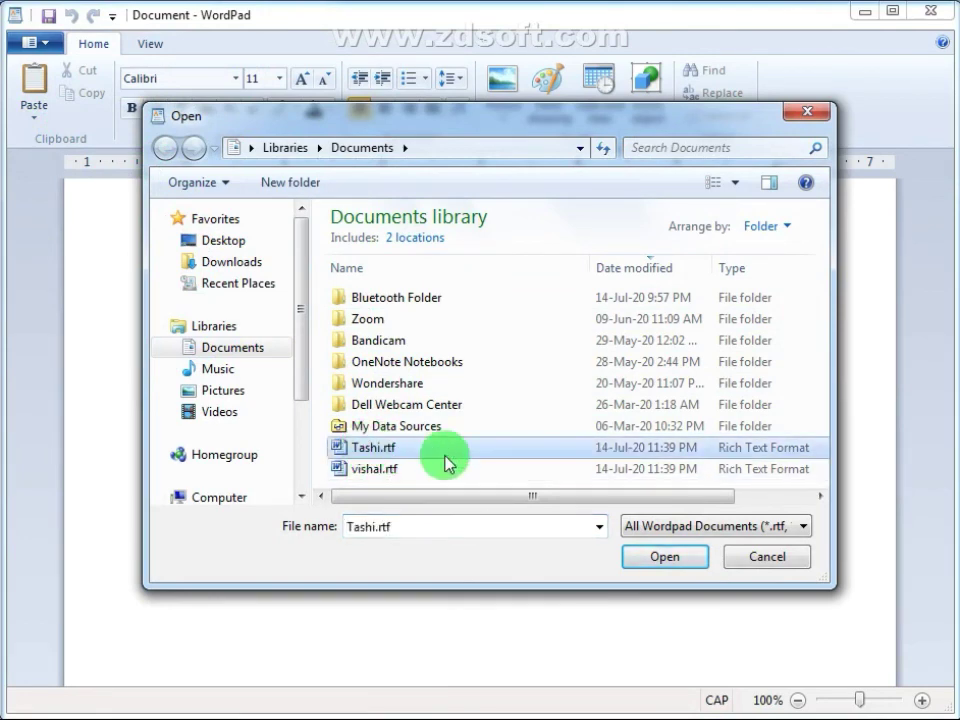
left_click(658, 559)
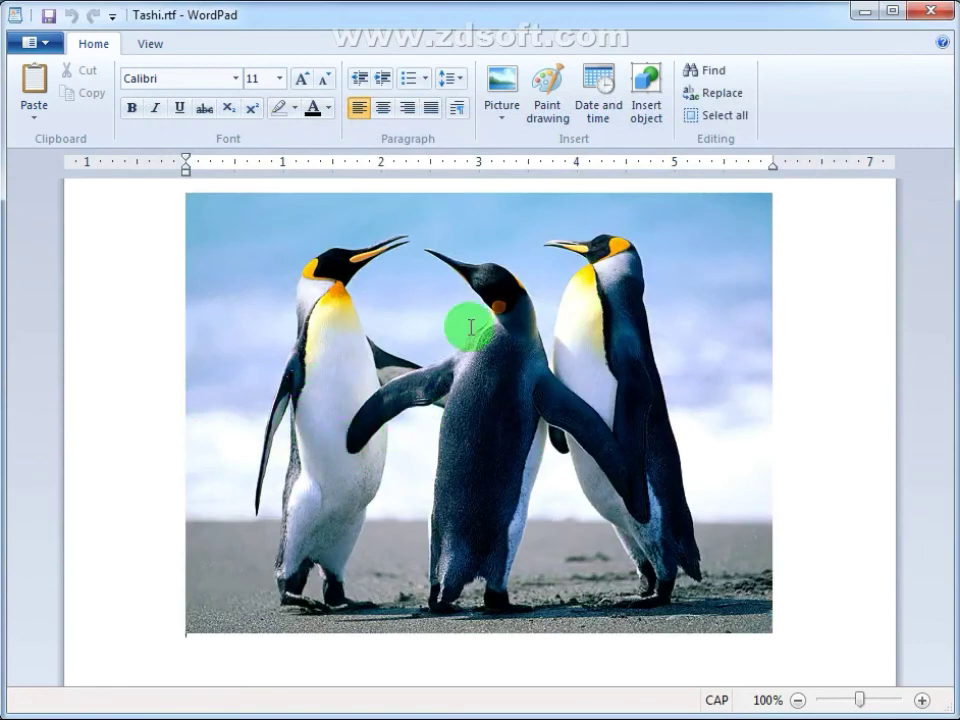